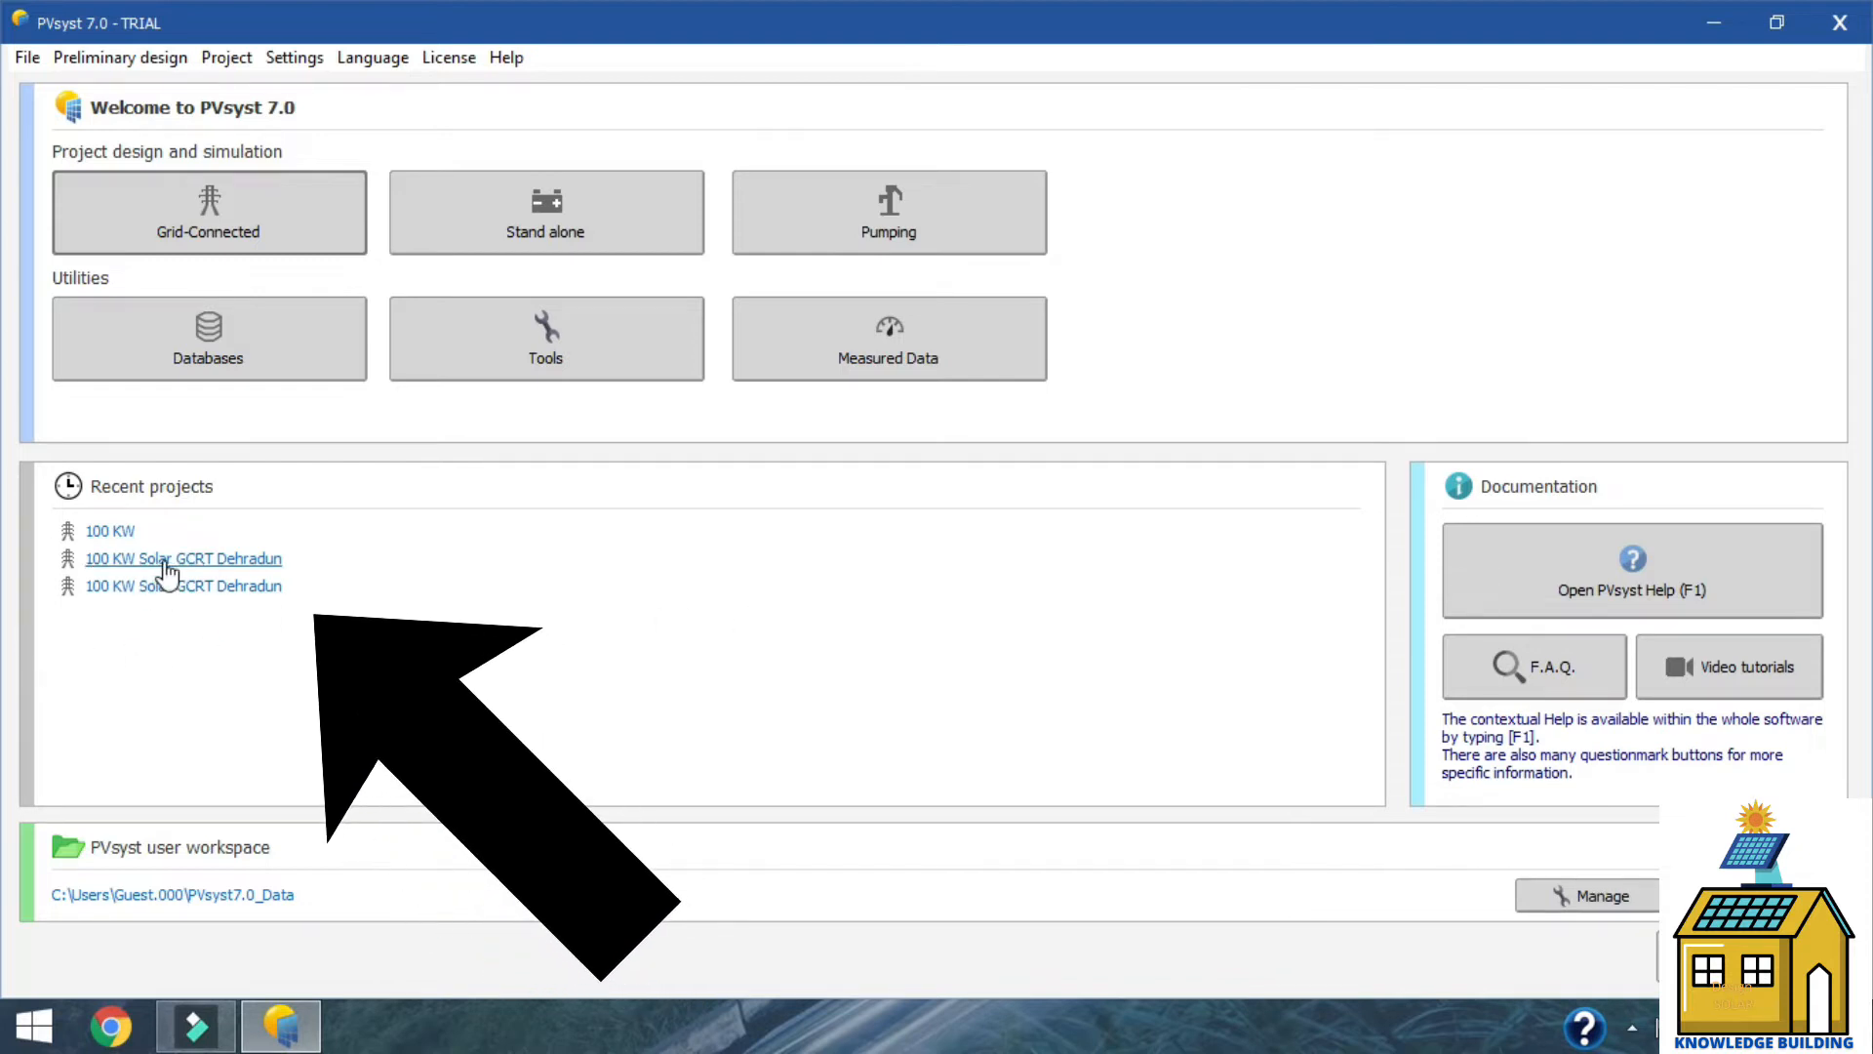
Open the first recent project named 100 KW Solar GCRT Dehradun and bring up its grid system definition in a maximized window
{"action": "left_click", "coordinate": [205, 558]}
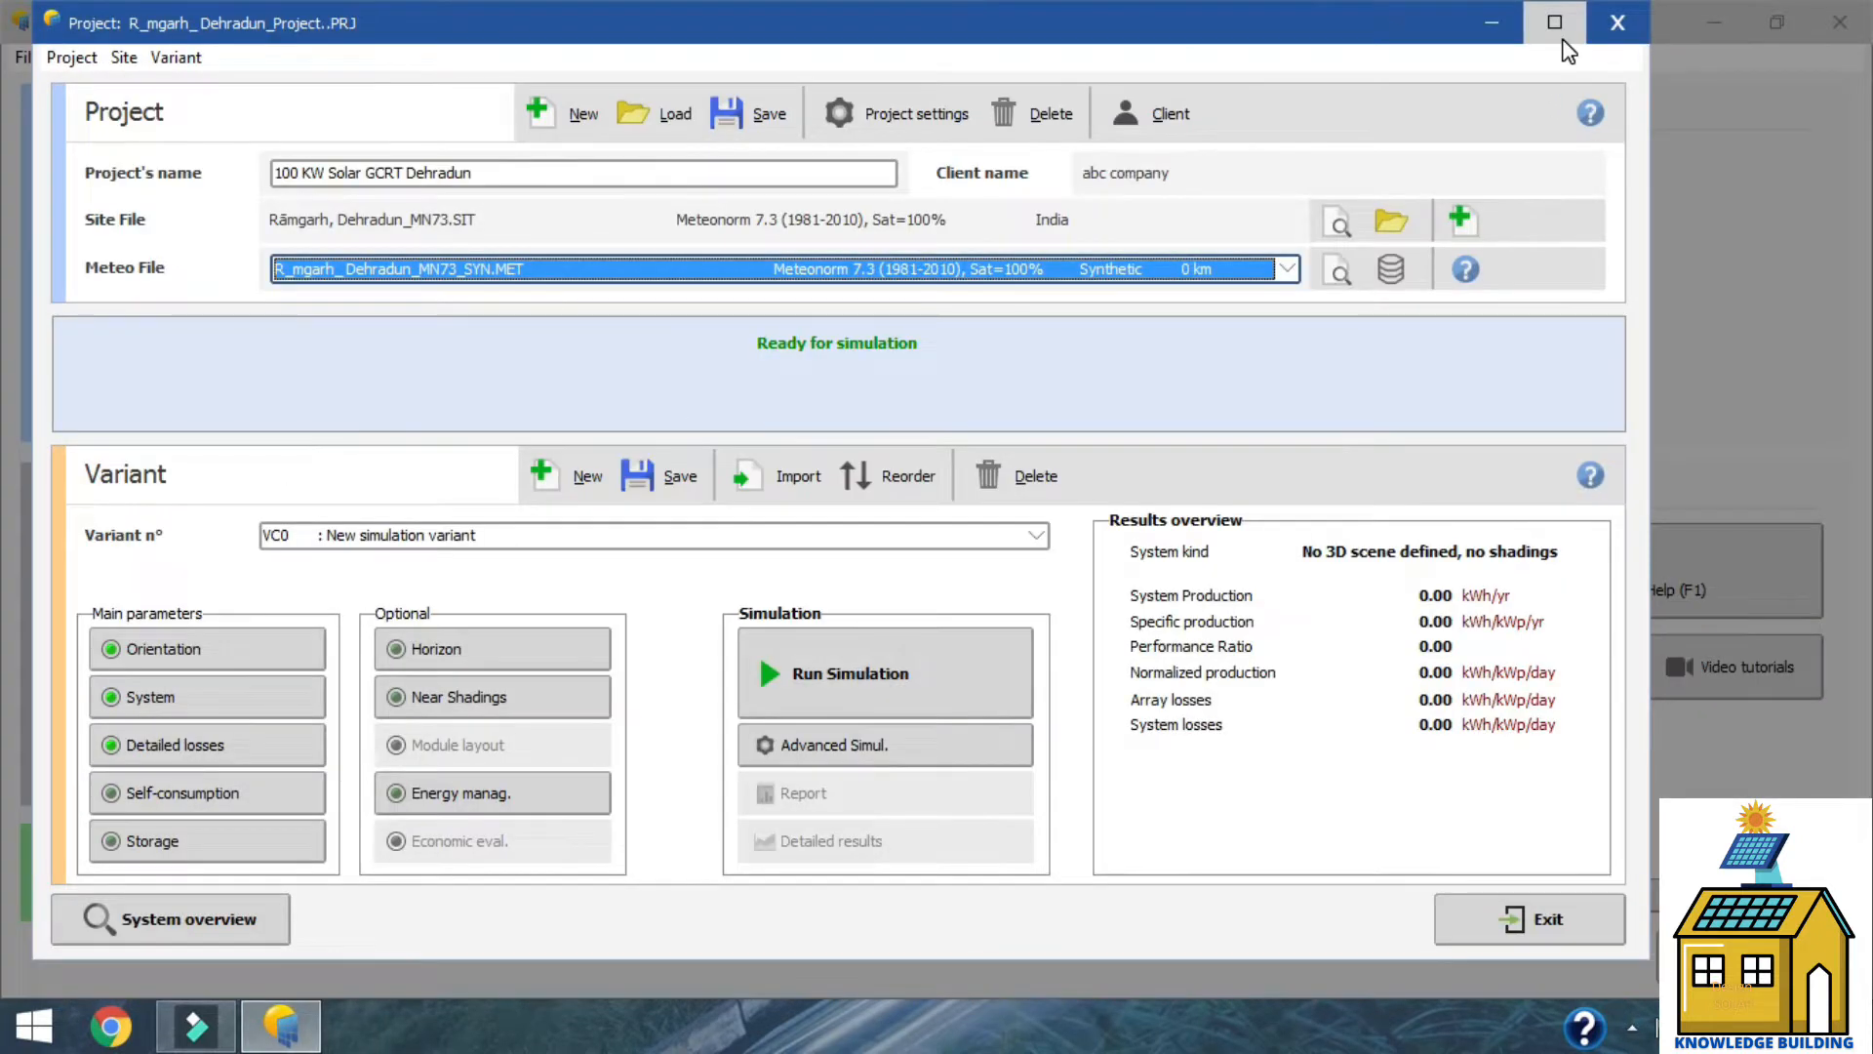
{"action": "left_click", "coordinate": [1556, 29]}
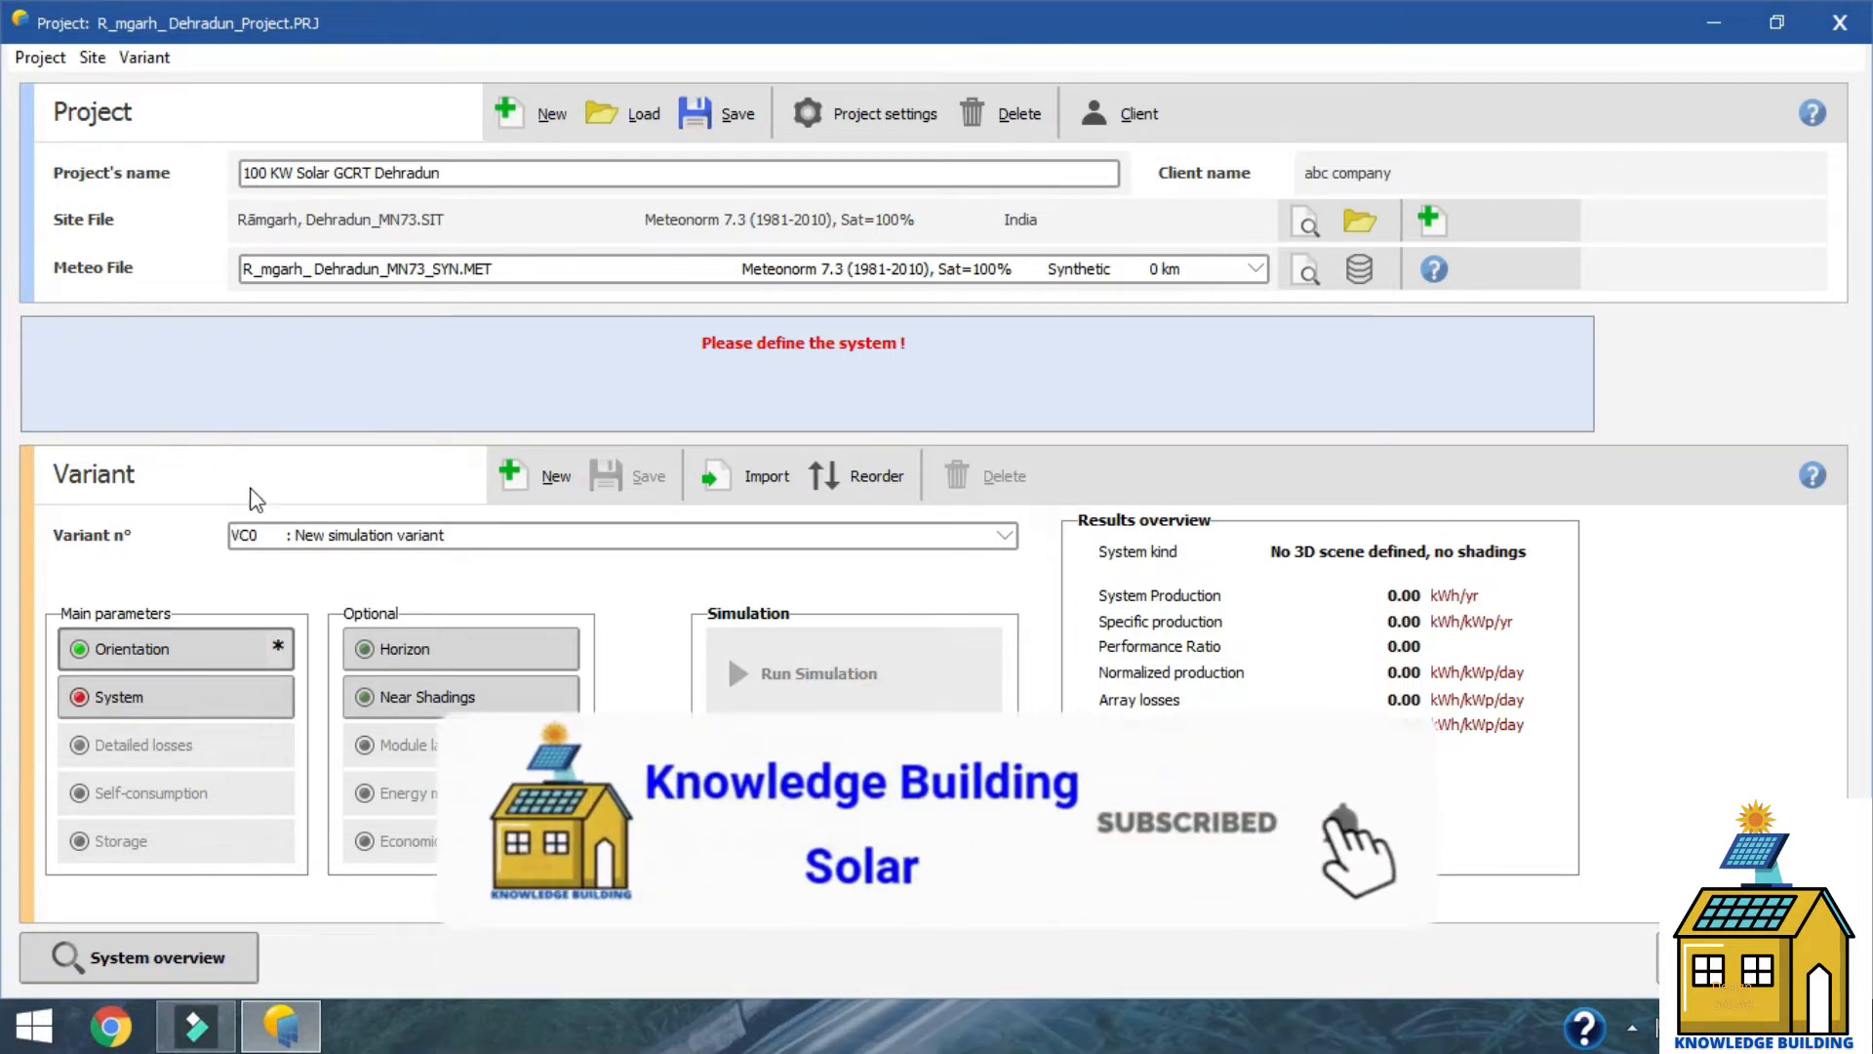
{"action": "left_click", "coordinate": [156, 696]}
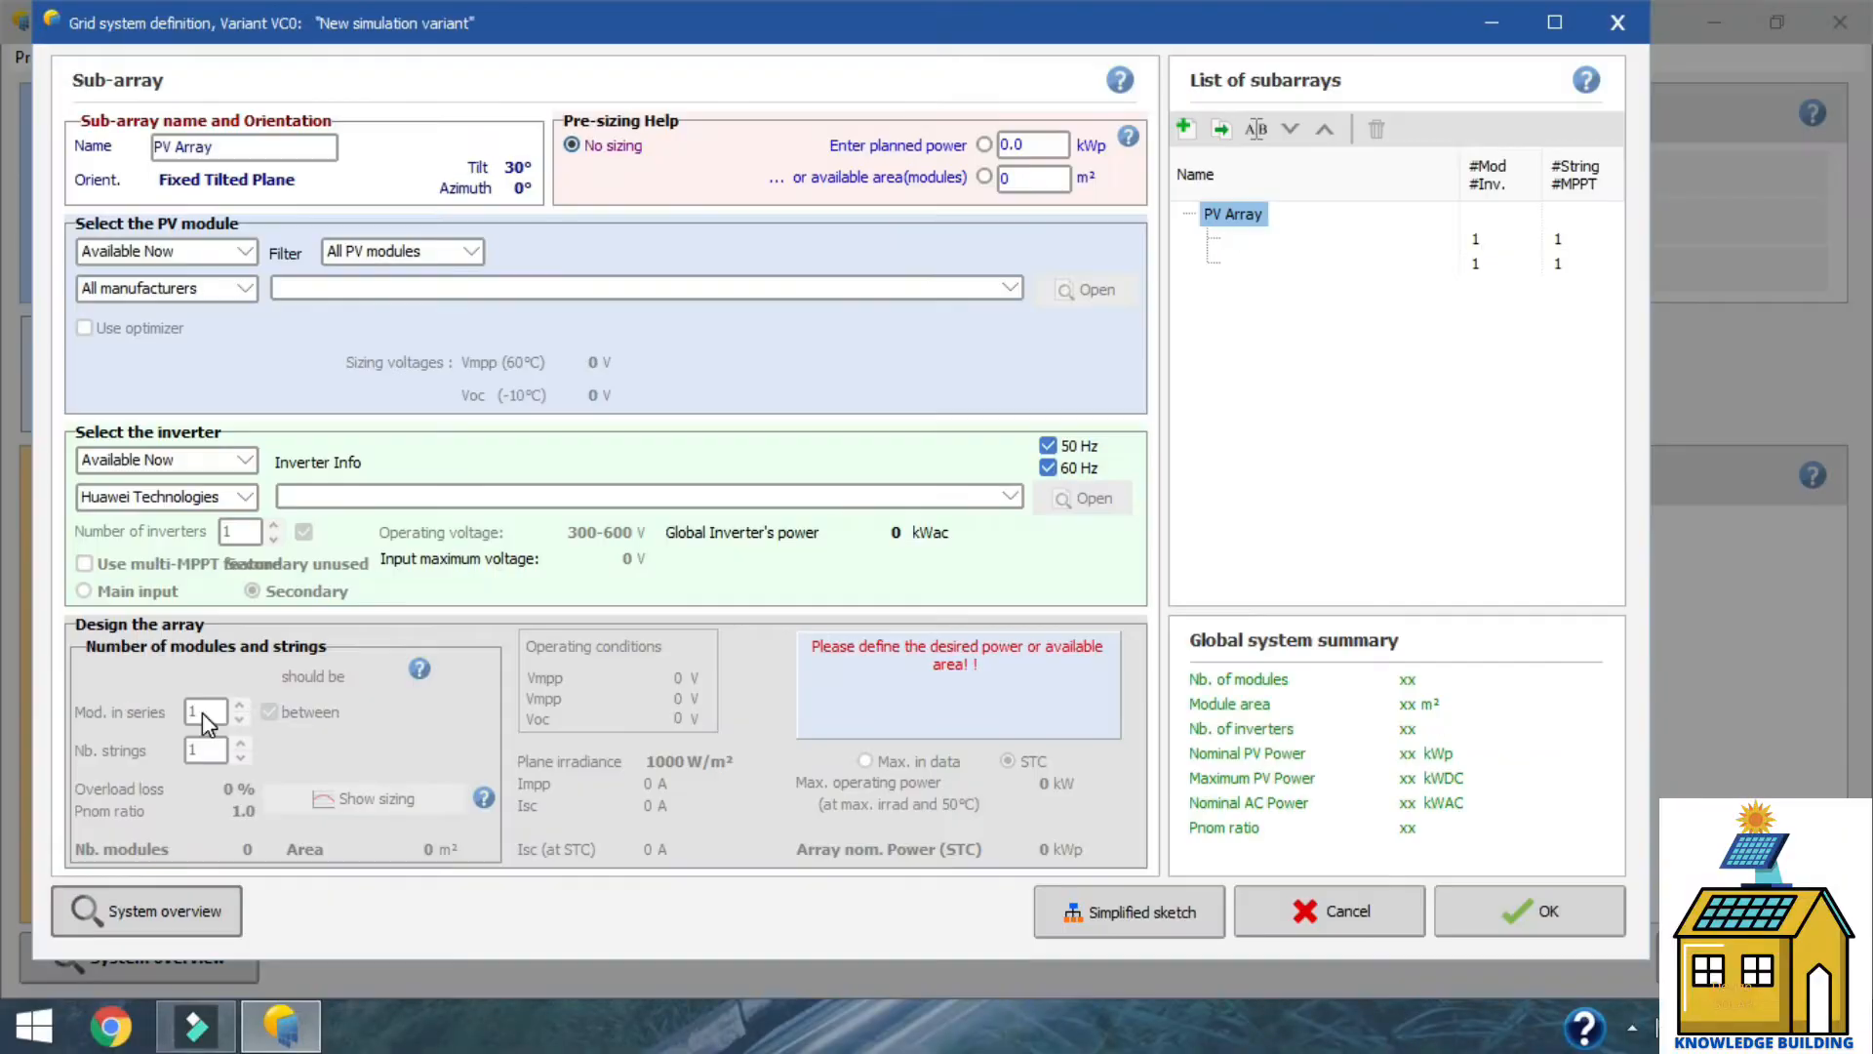
{"action": "left_click", "coordinate": [1570, 39]}
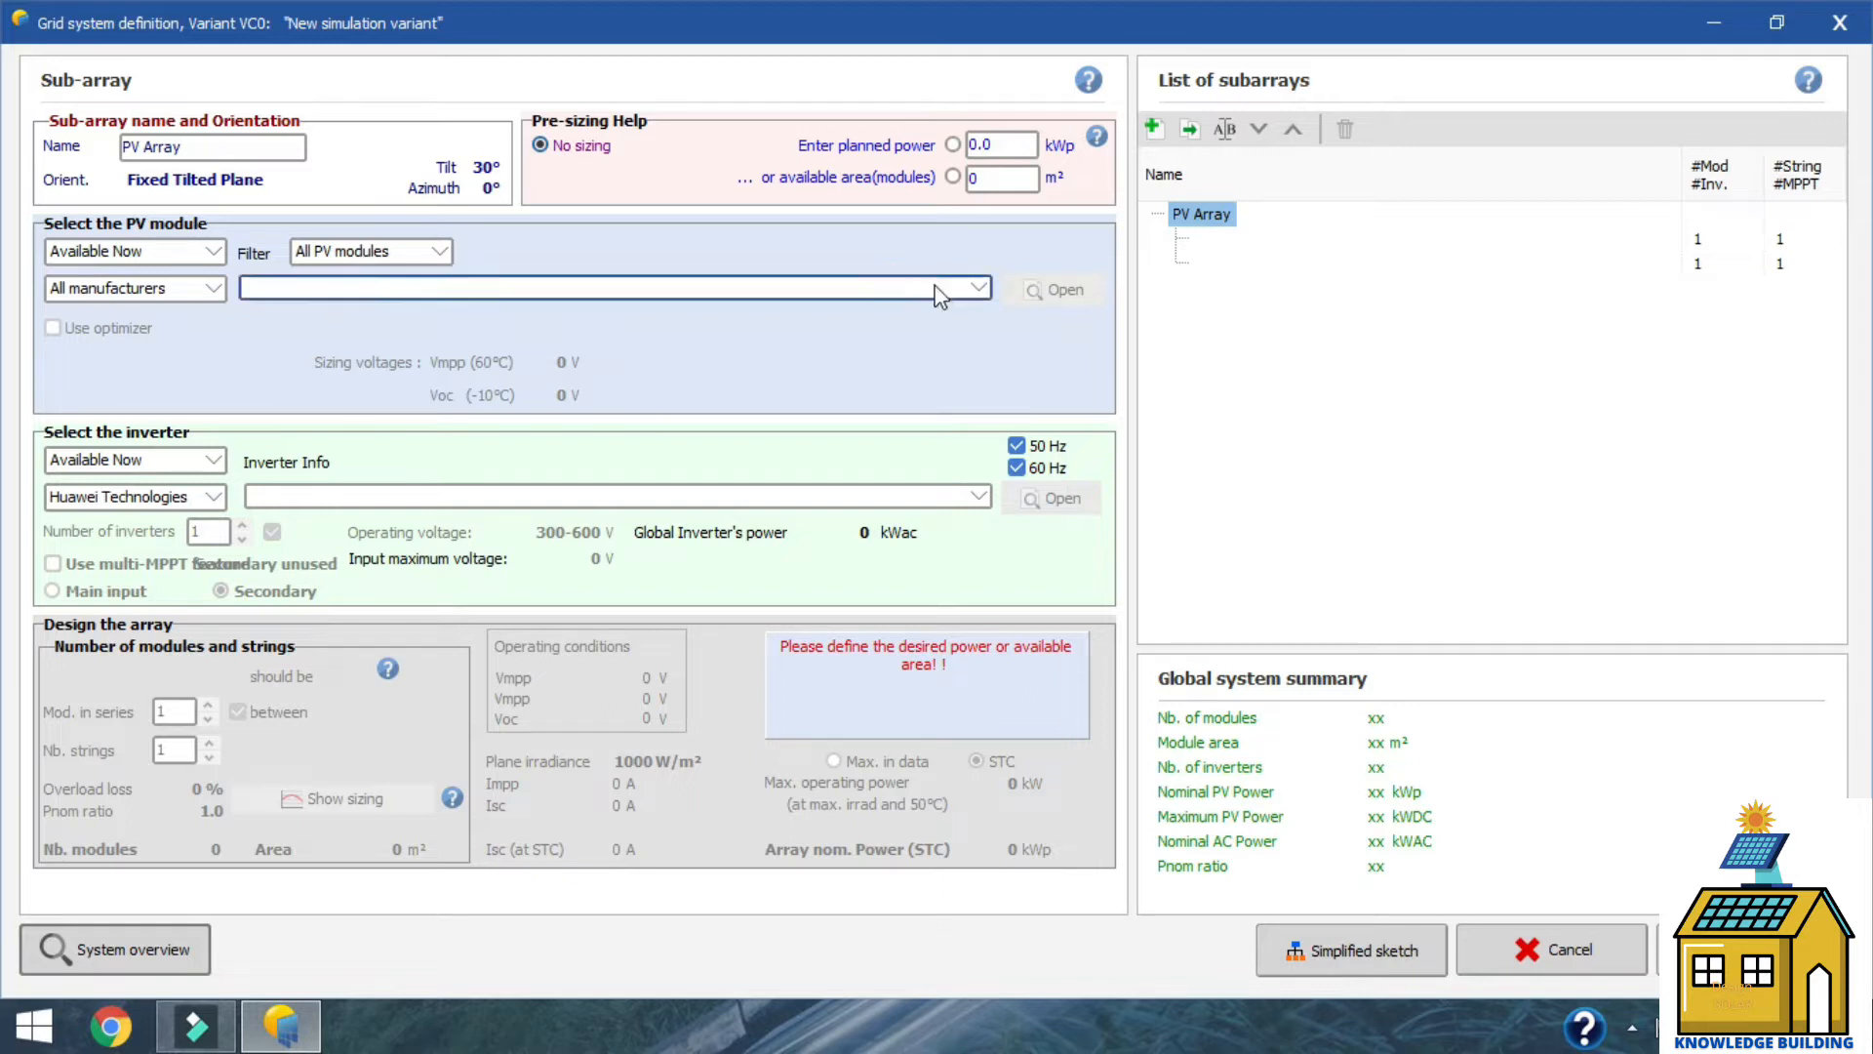
Enable pre-sizing by planned power for the PV array and set it to 100 kWp
{"action": "left_click", "coordinate": [990, 184]}
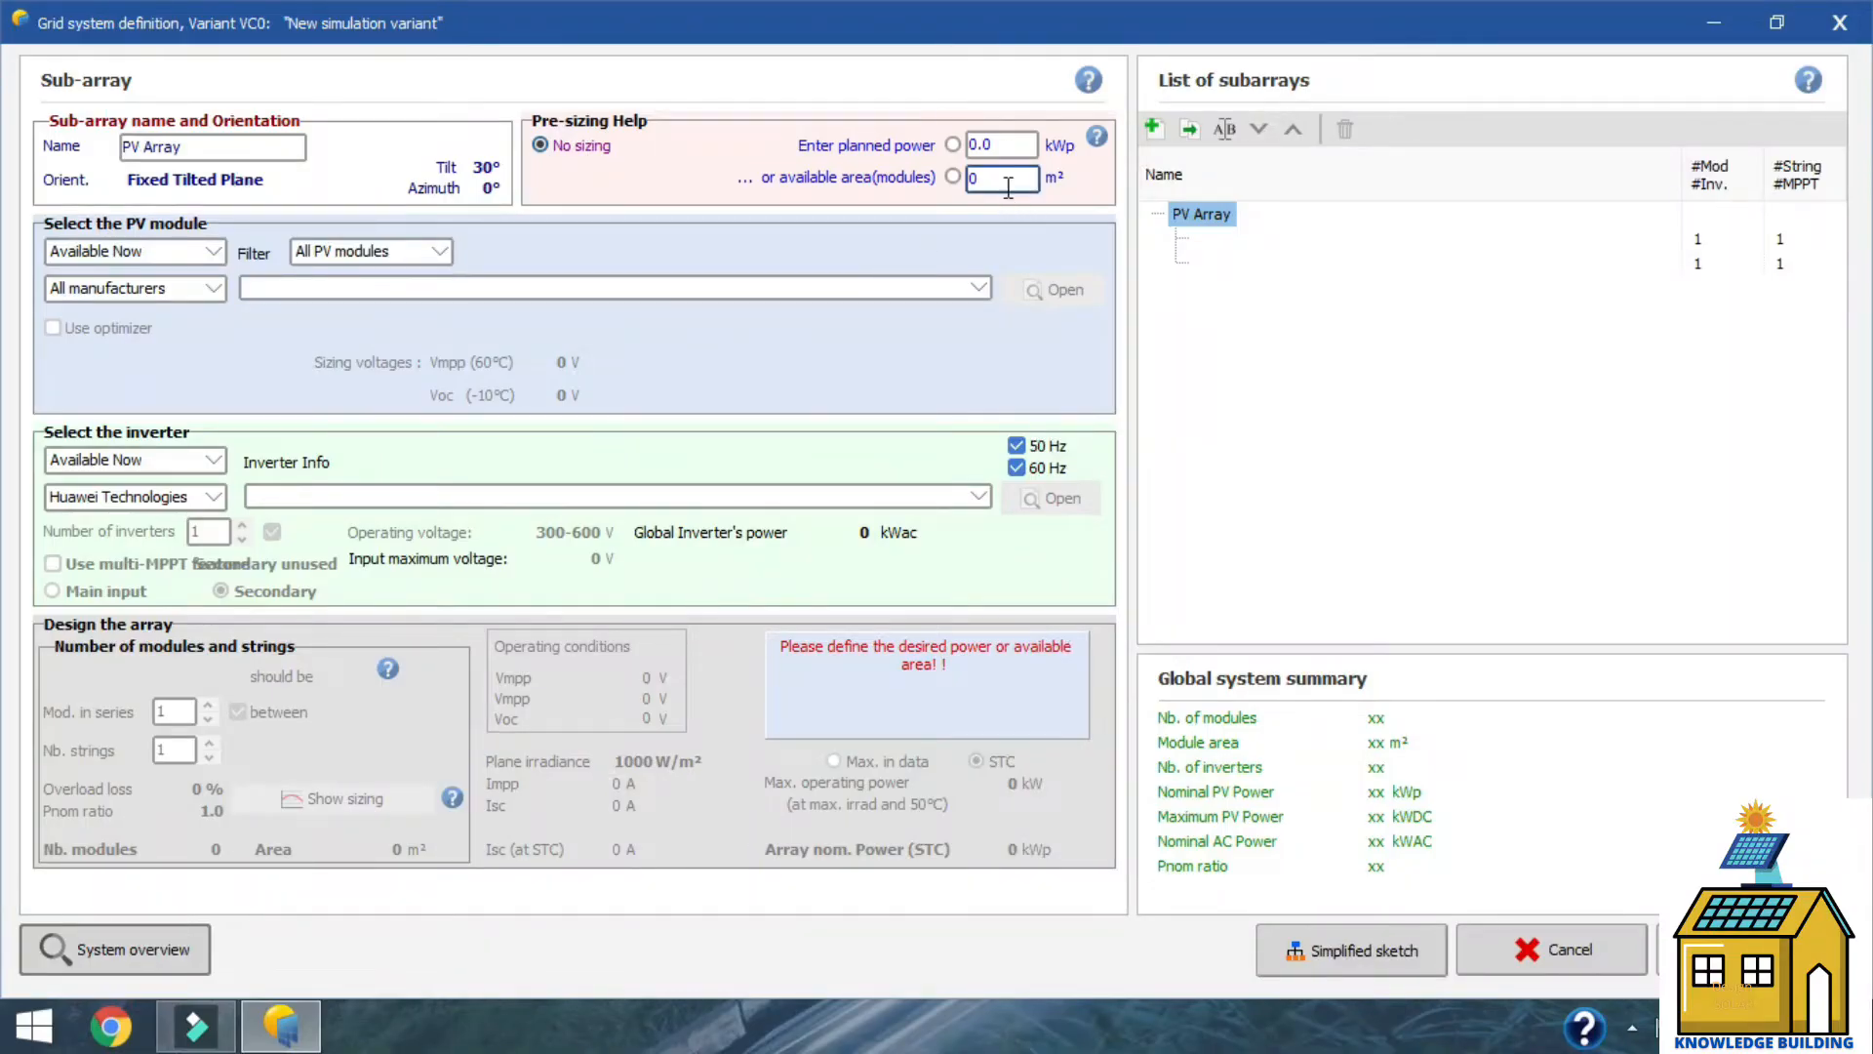
{"action": "left_click", "coordinate": [993, 182]}
{"action": "double_click", "coordinate": [1010, 147]}
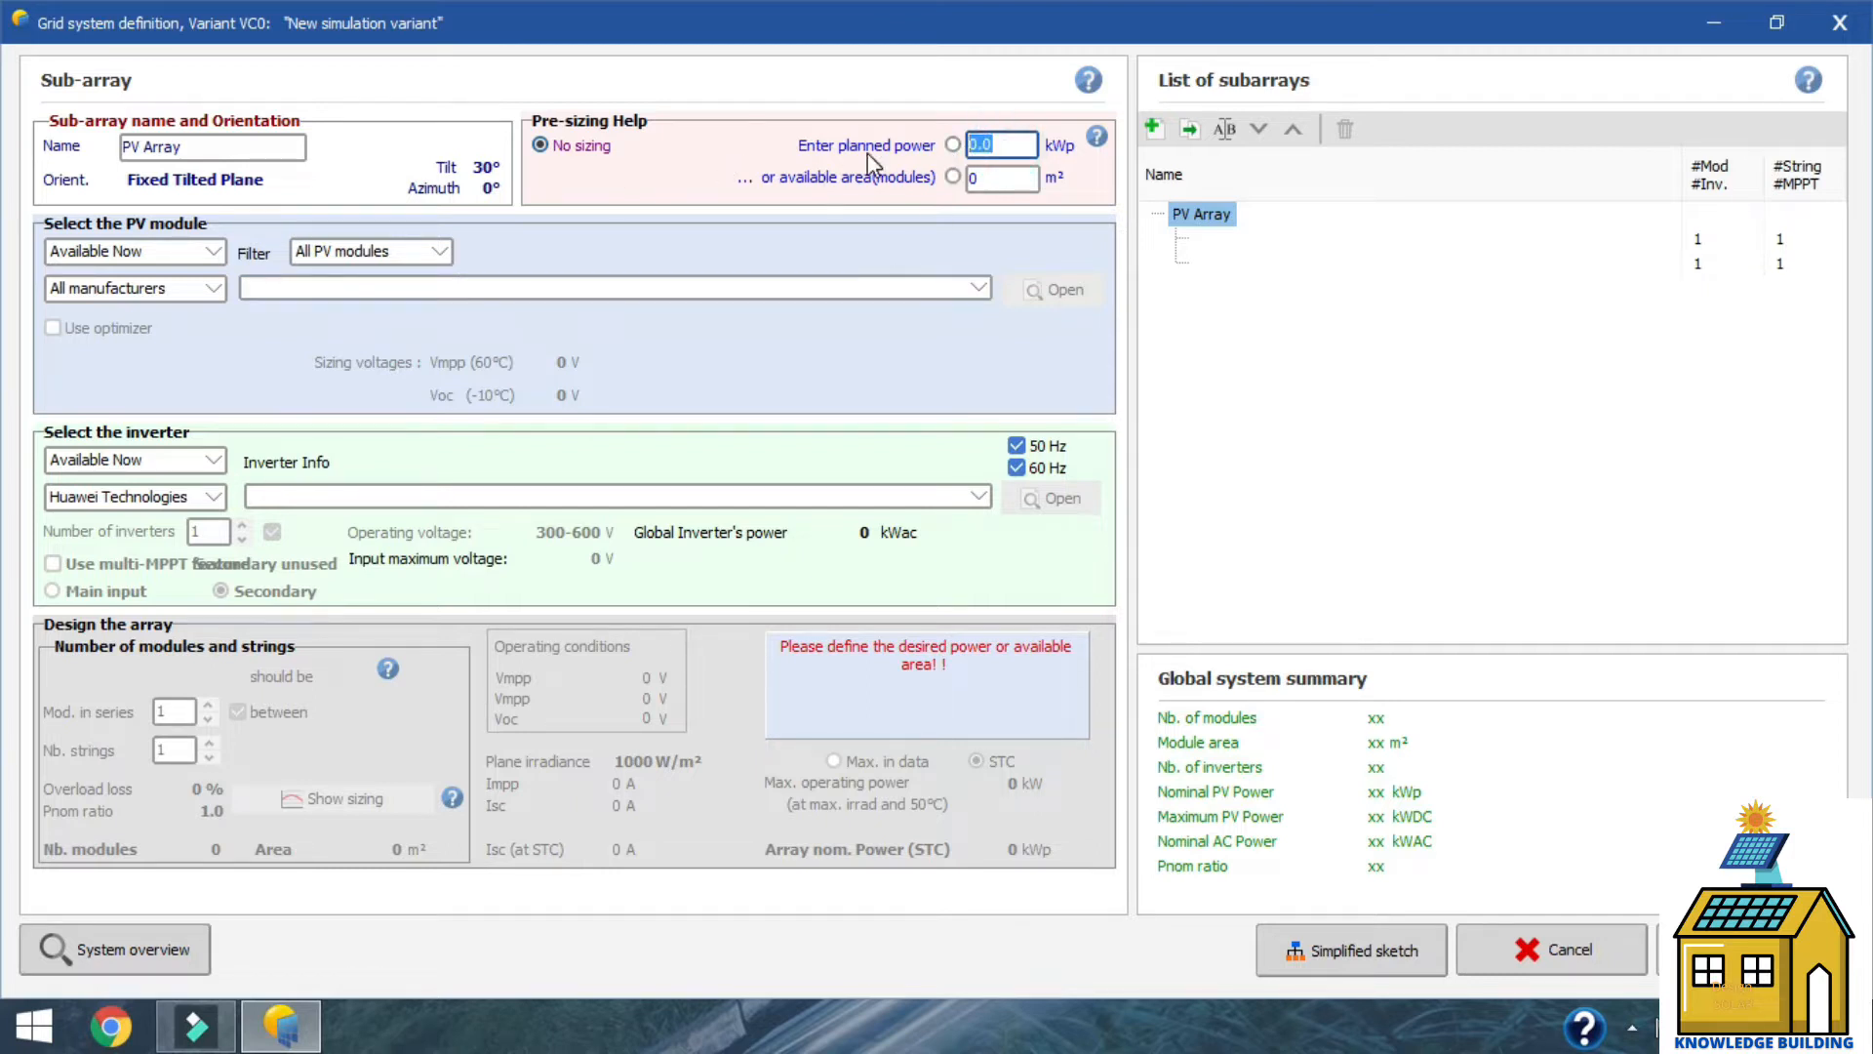
{"action": "left_click", "coordinate": [954, 146]}
{"action": "double_click", "coordinate": [989, 147]}
{"action": "type", "text": "100"}
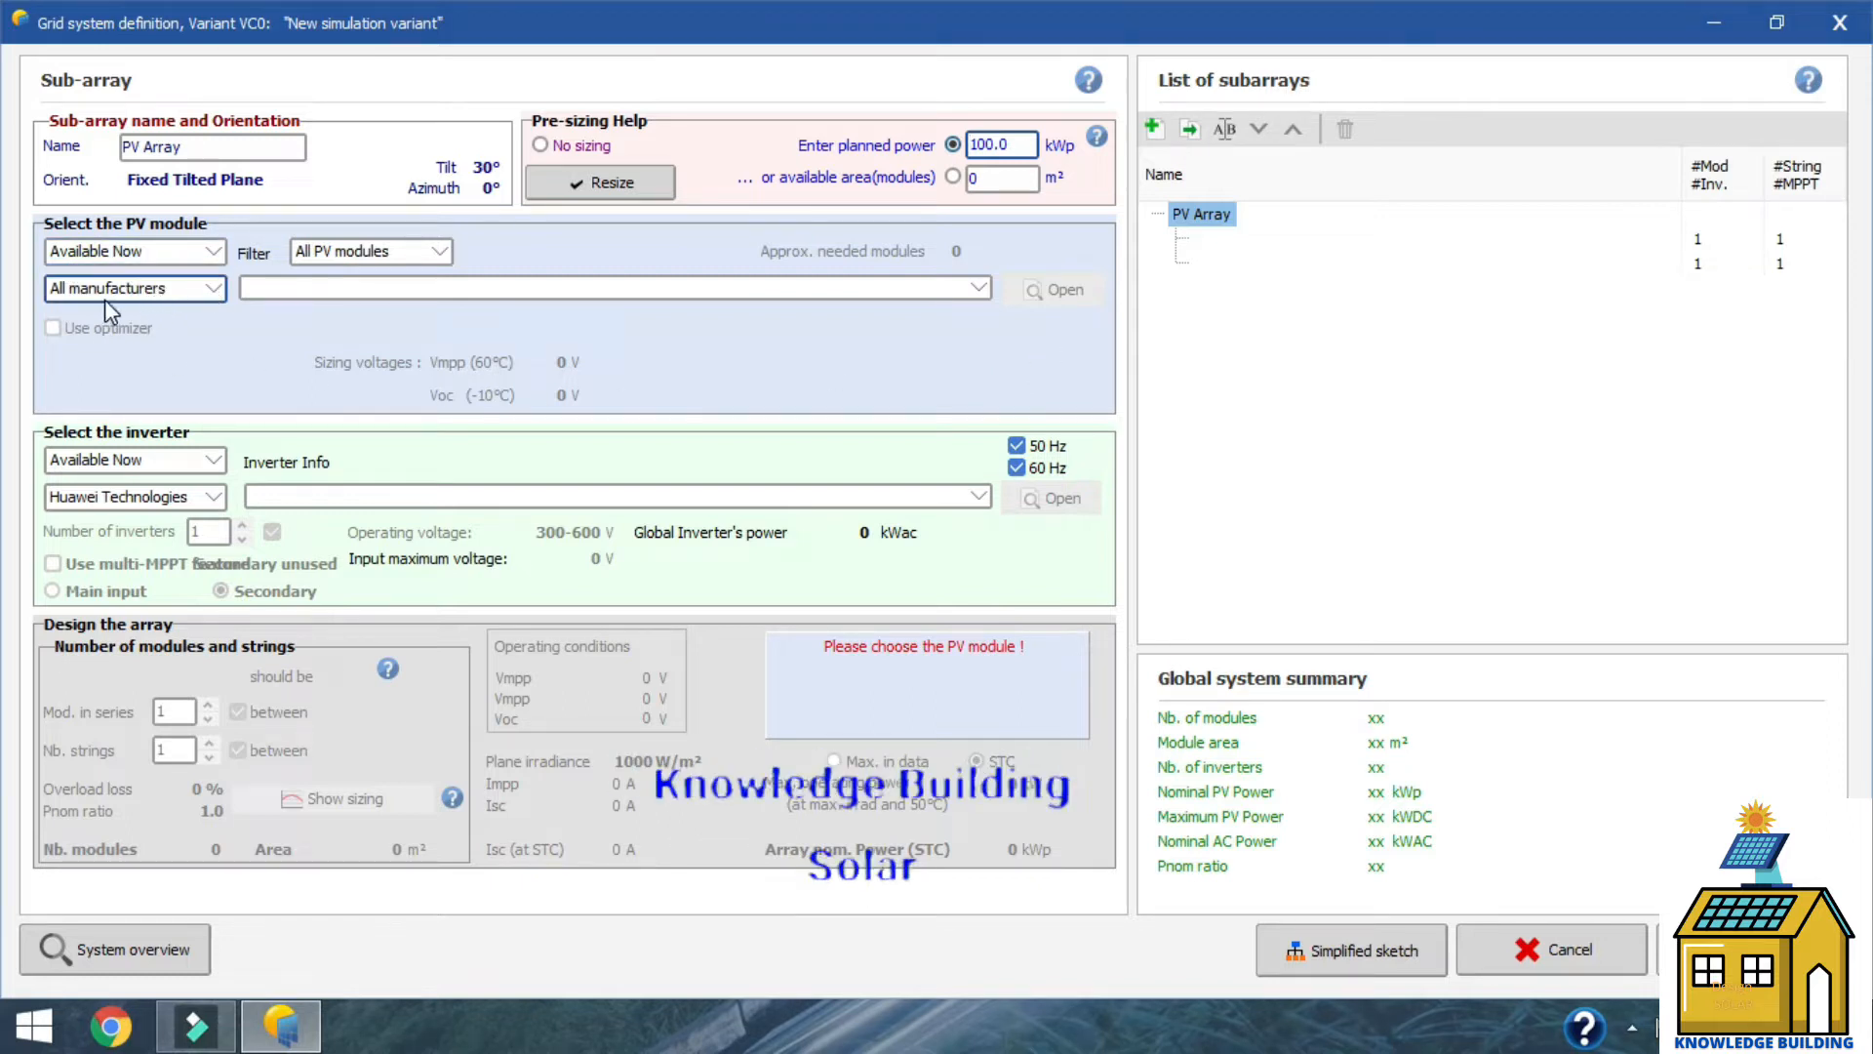
Choose REC as the PV module manufacturer and select the 300 Wp Si-poly REC 300PE 72 from all modules
{"action": "left_click", "coordinate": [190, 302]}
{"action": "key", "text": "e"}
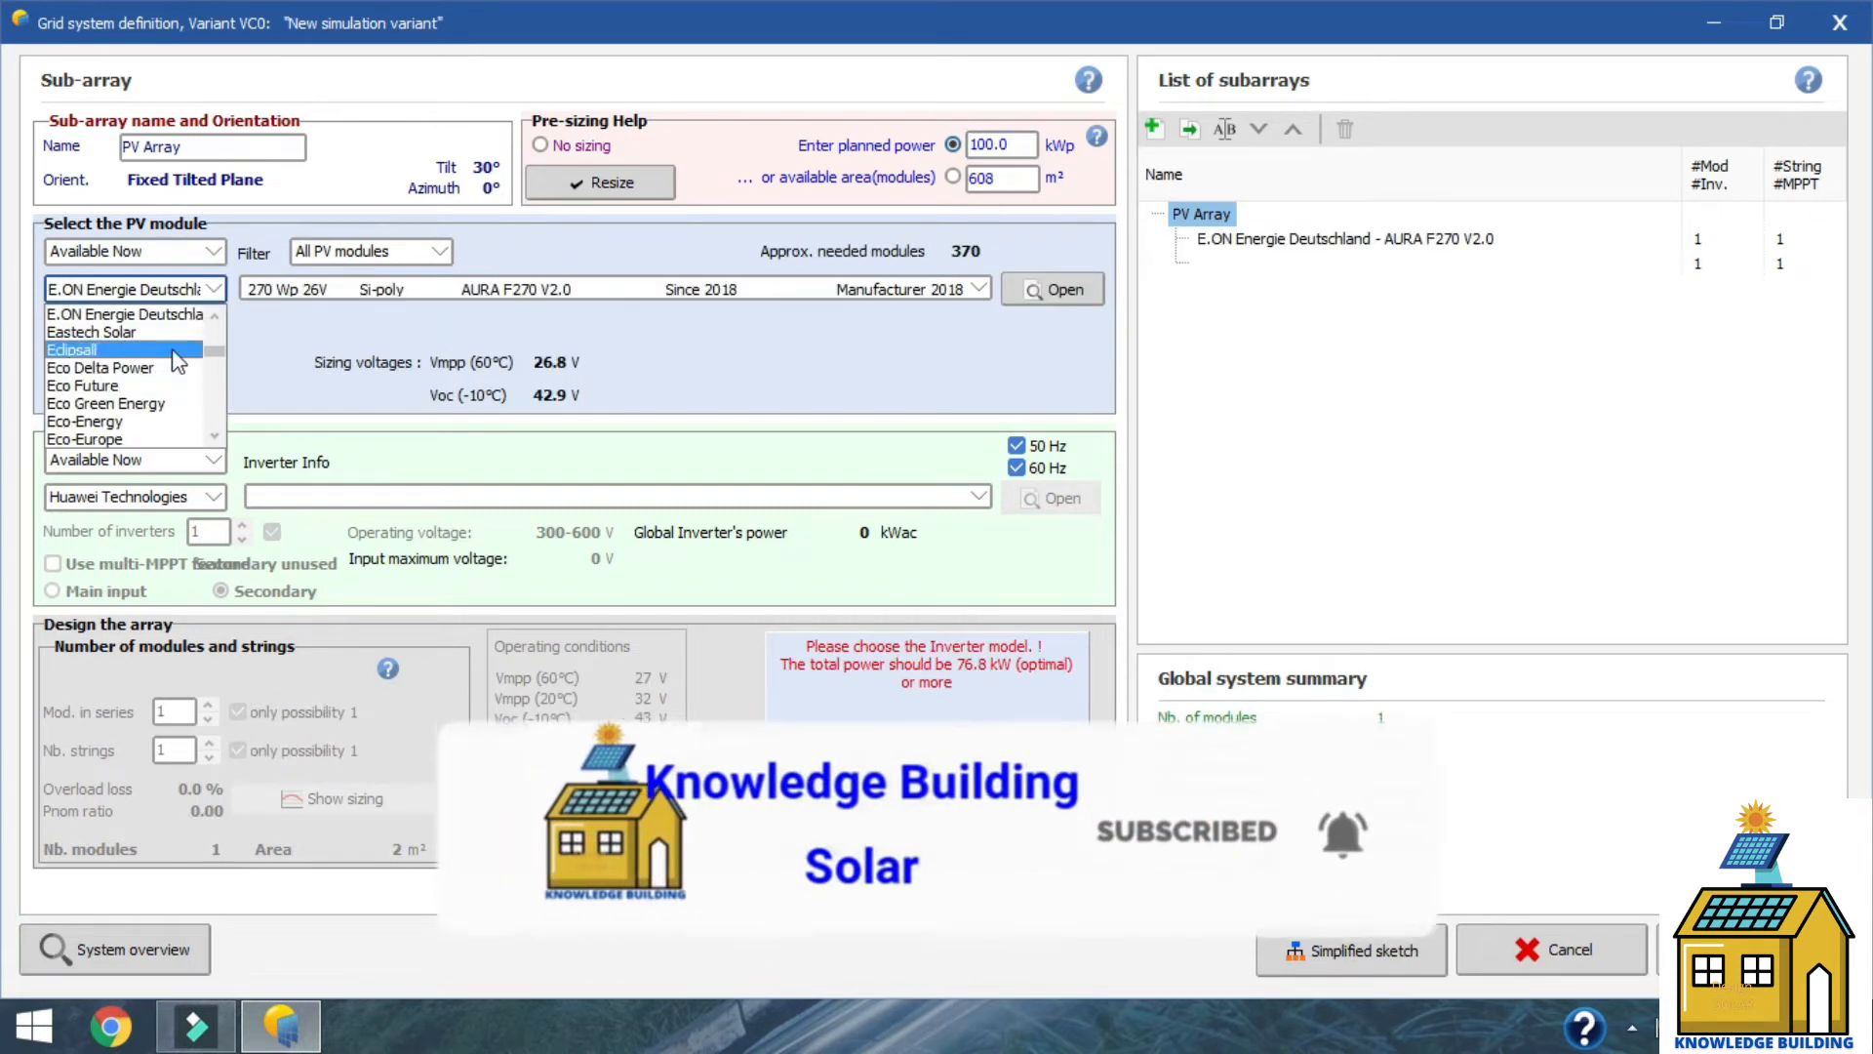
{"action": "key", "text": "r"}
{"action": "key", "text": "e"}
{"action": "key", "text": "r"}
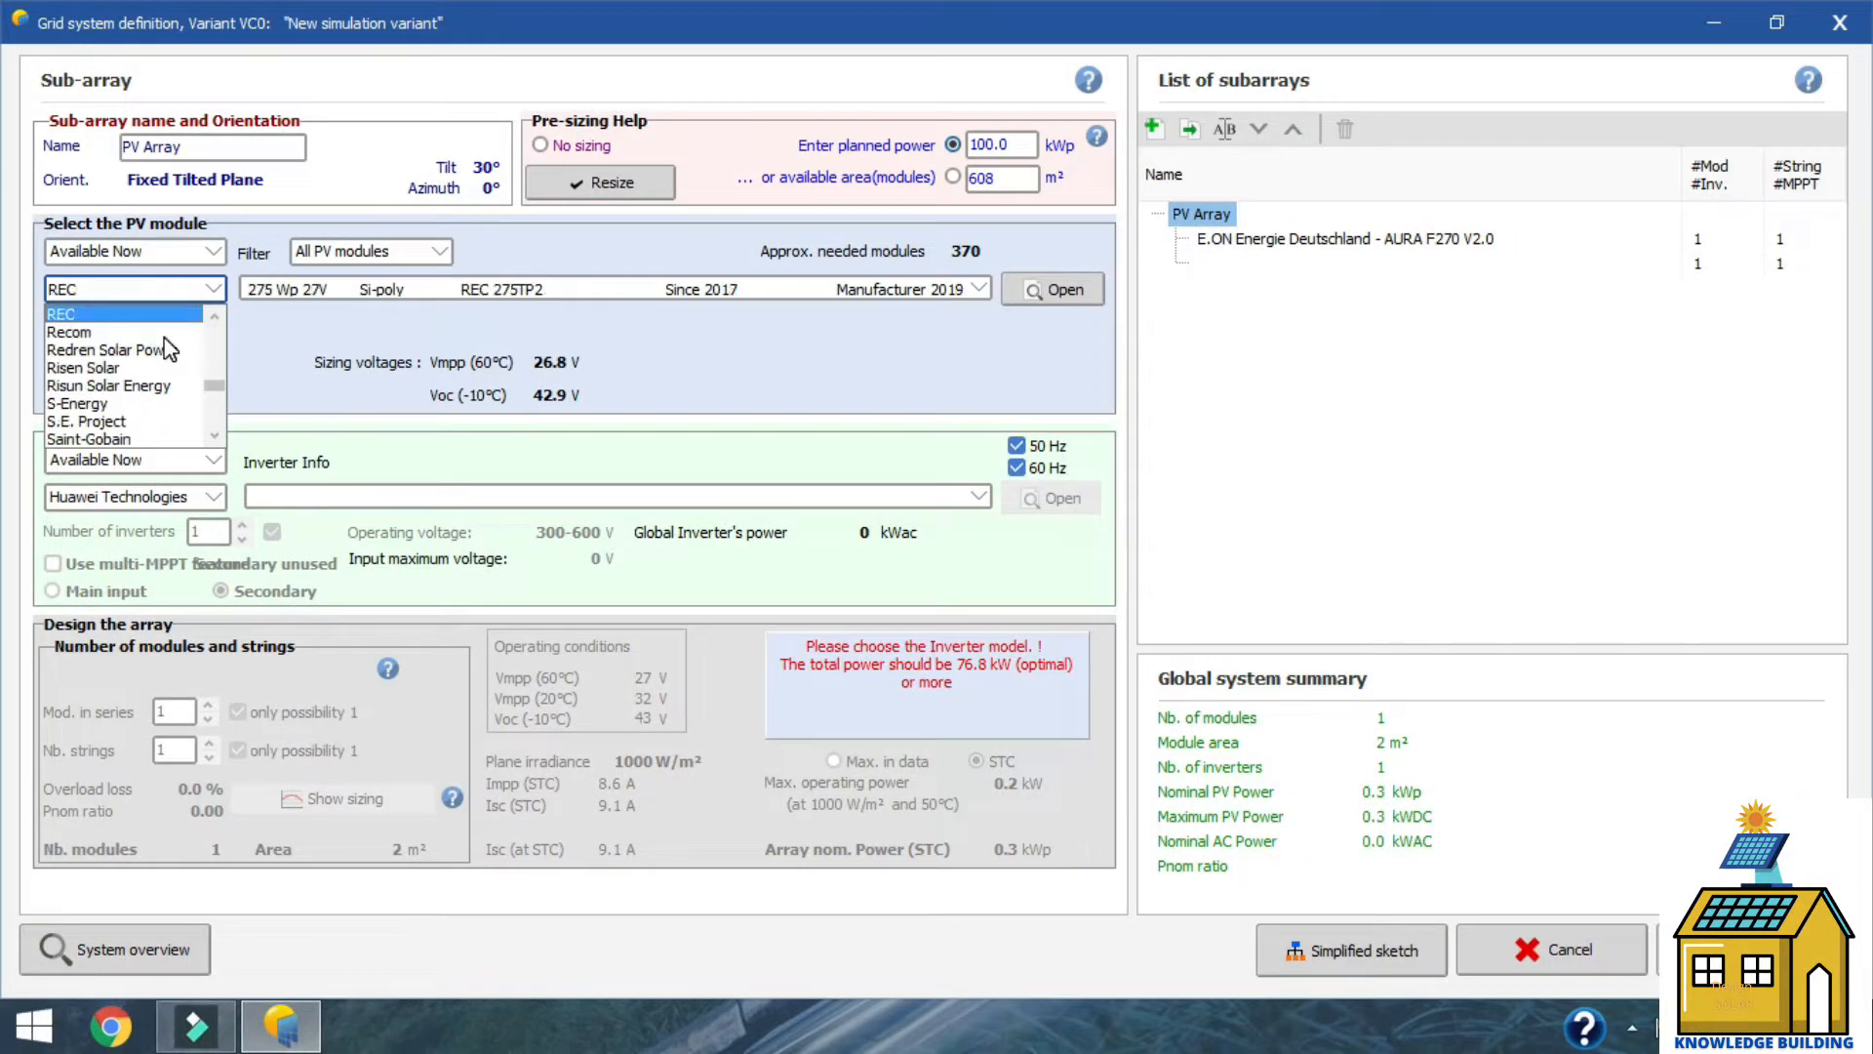
{"action": "left_click", "coordinate": [142, 317]}
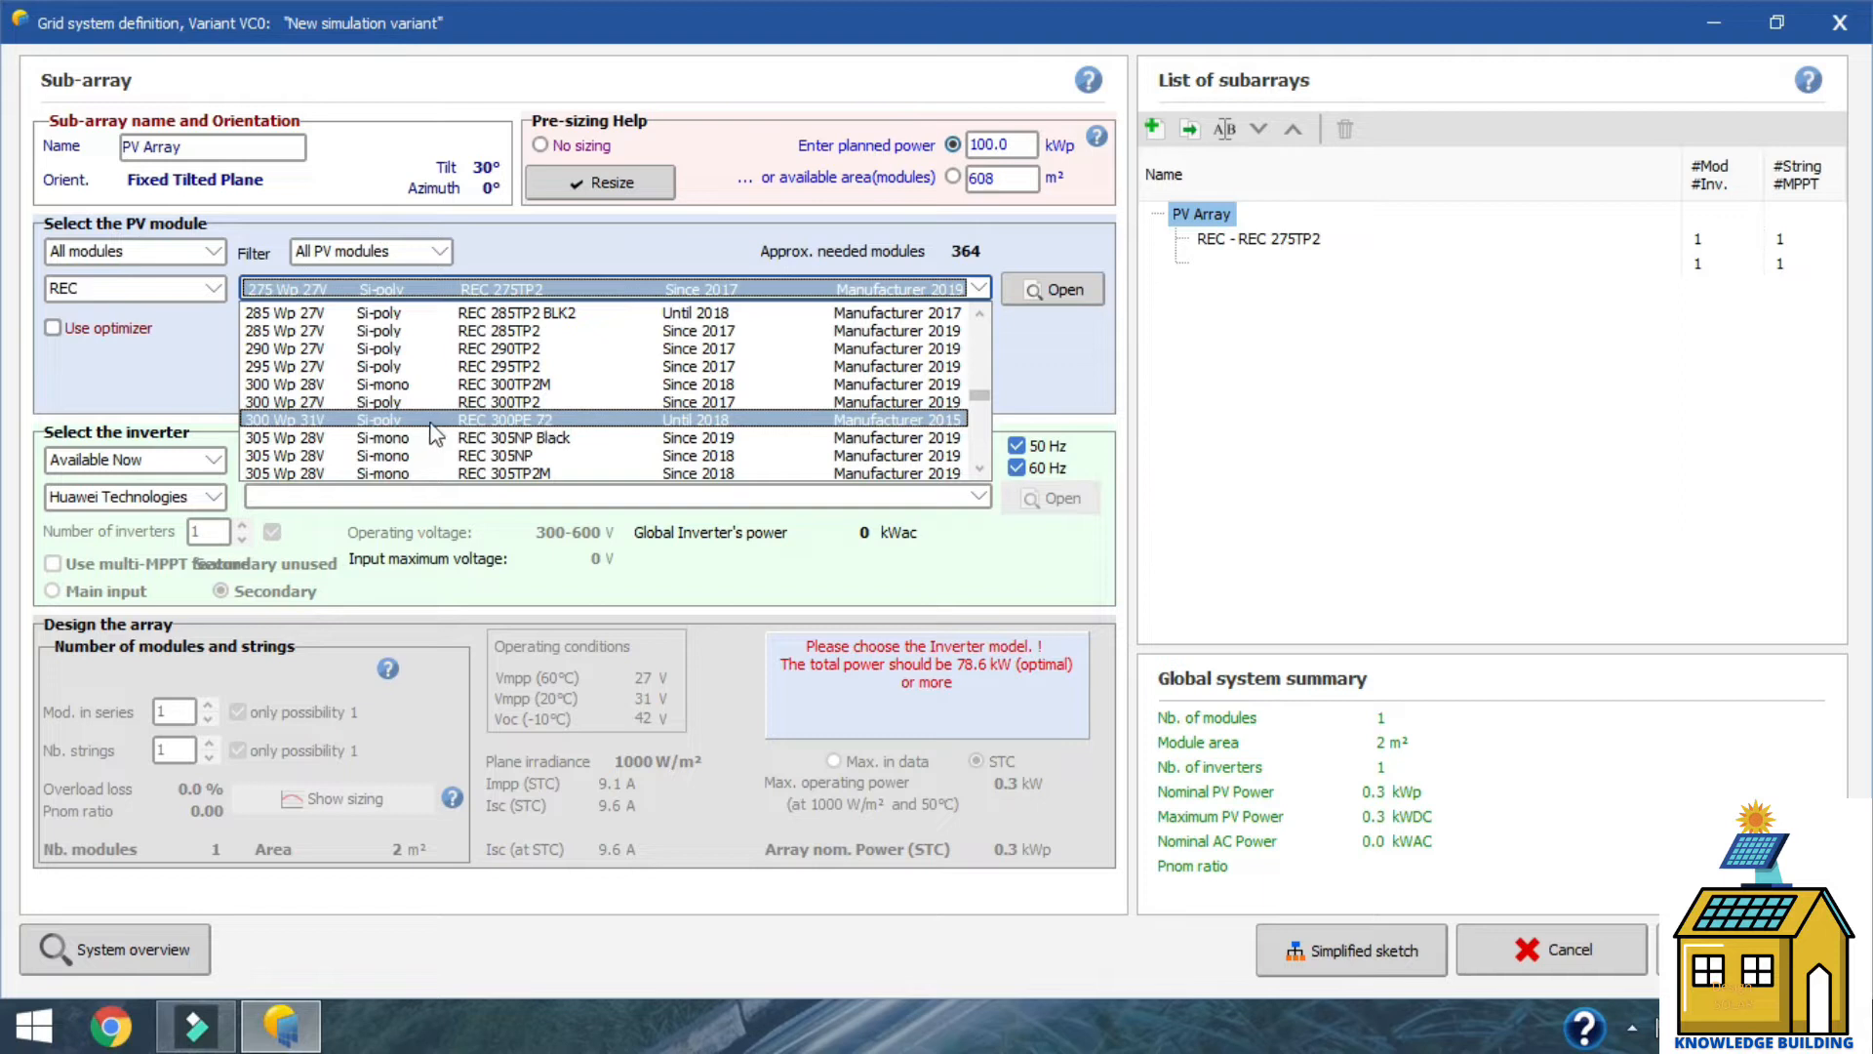
{"action": "left_click", "coordinate": [559, 421]}
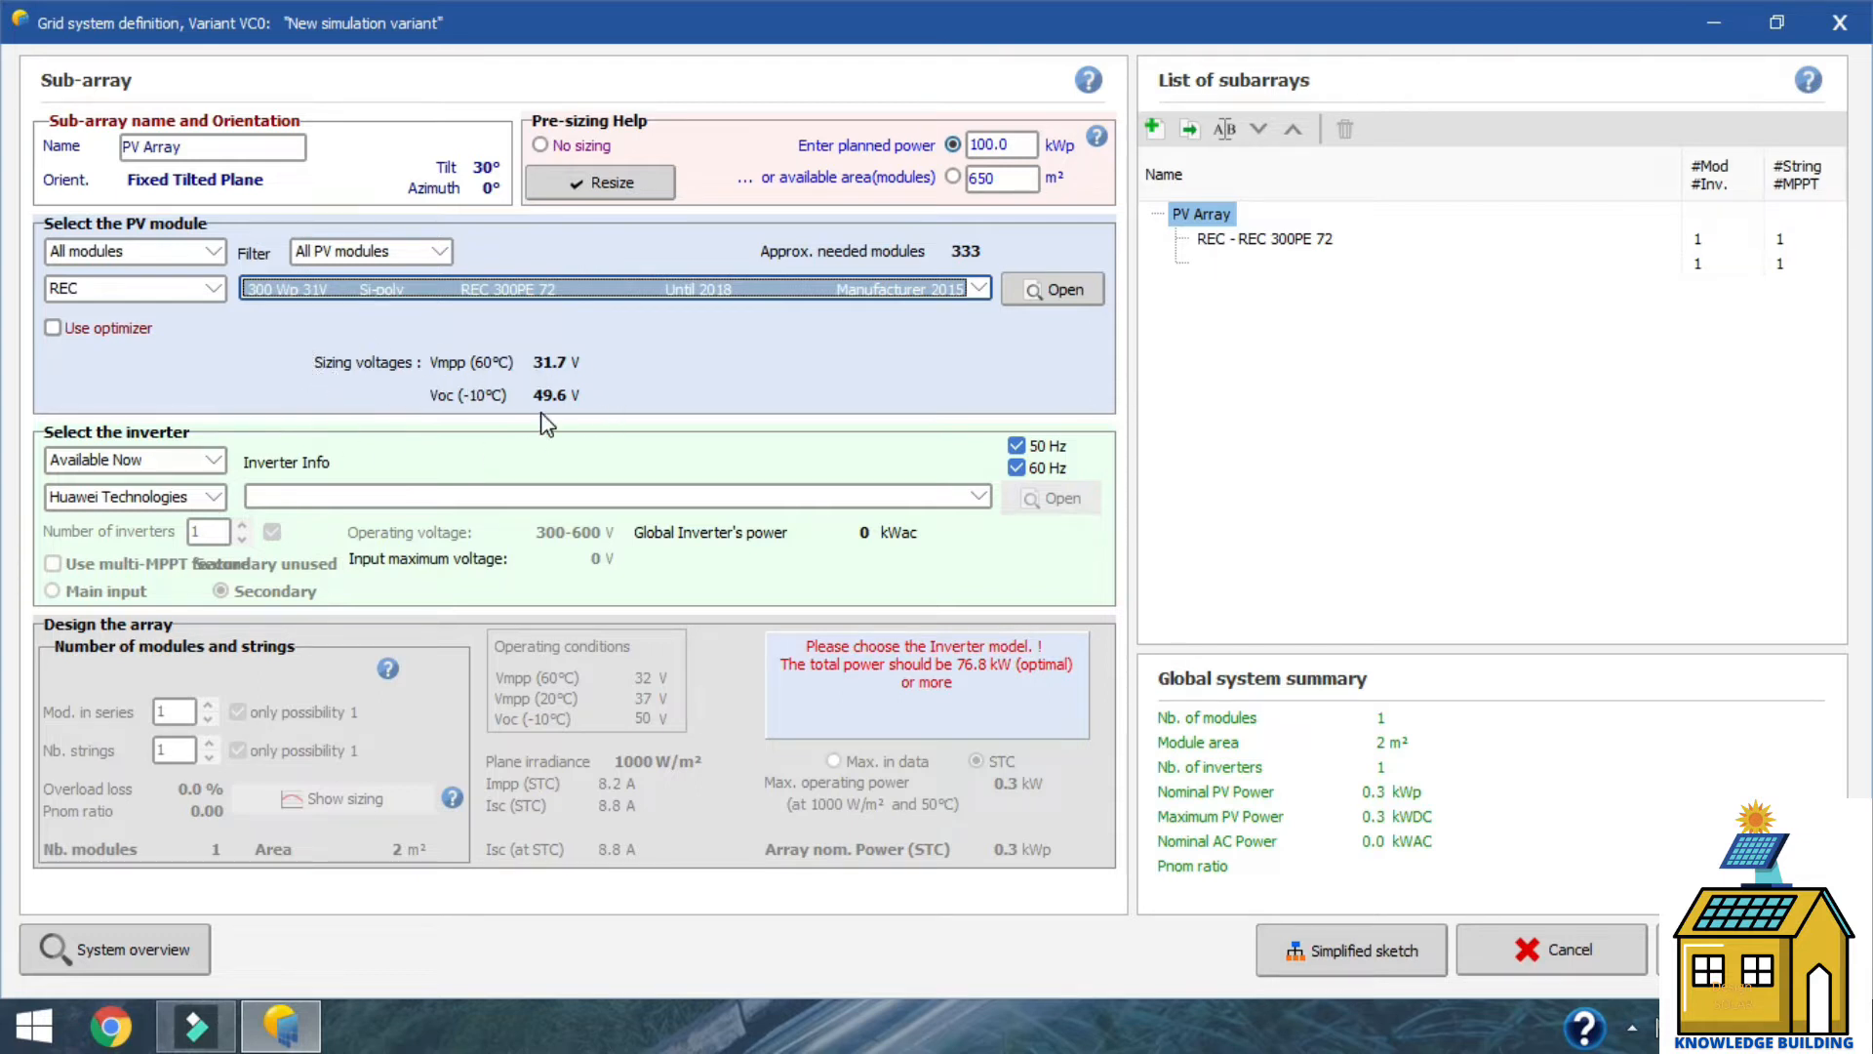
Inspect the selected PV module's basic data, sizes and technology, and model parameters, and close its definition
{"action": "left_click", "coordinate": [1069, 294]}
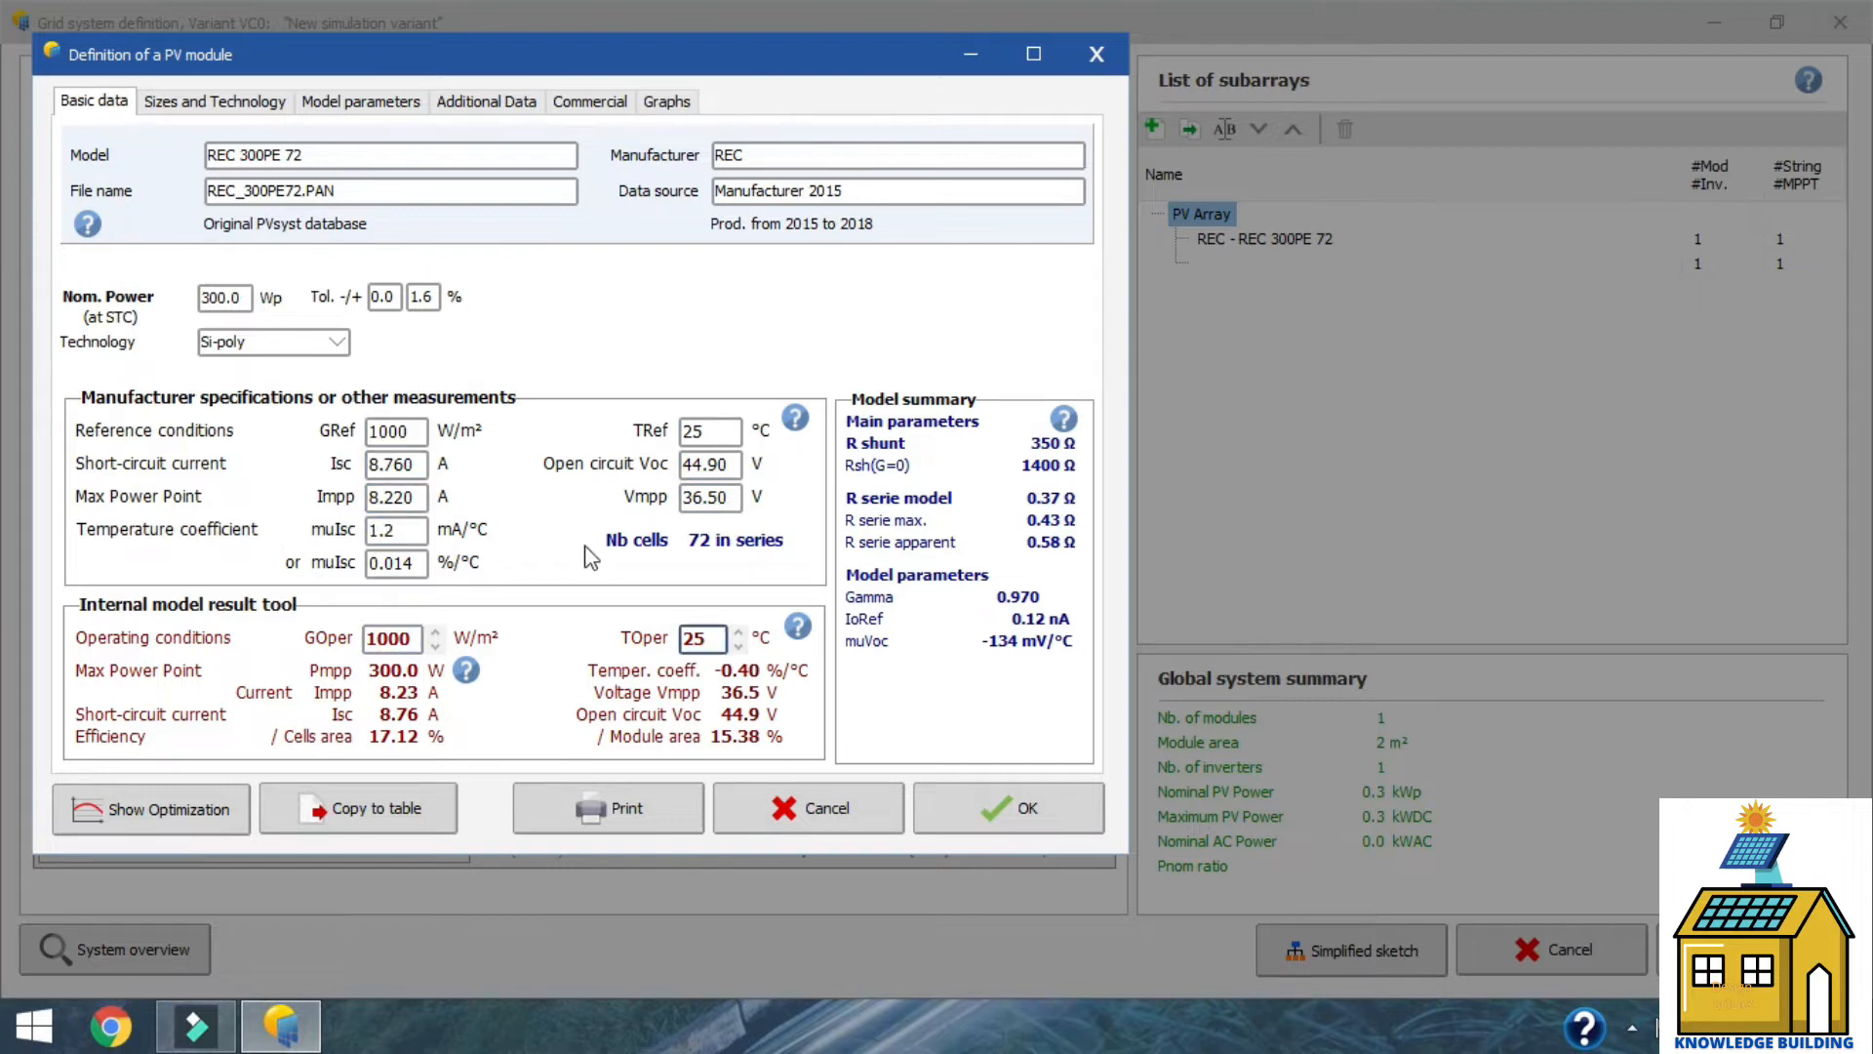
{"action": "left_click", "coordinate": [212, 108]}
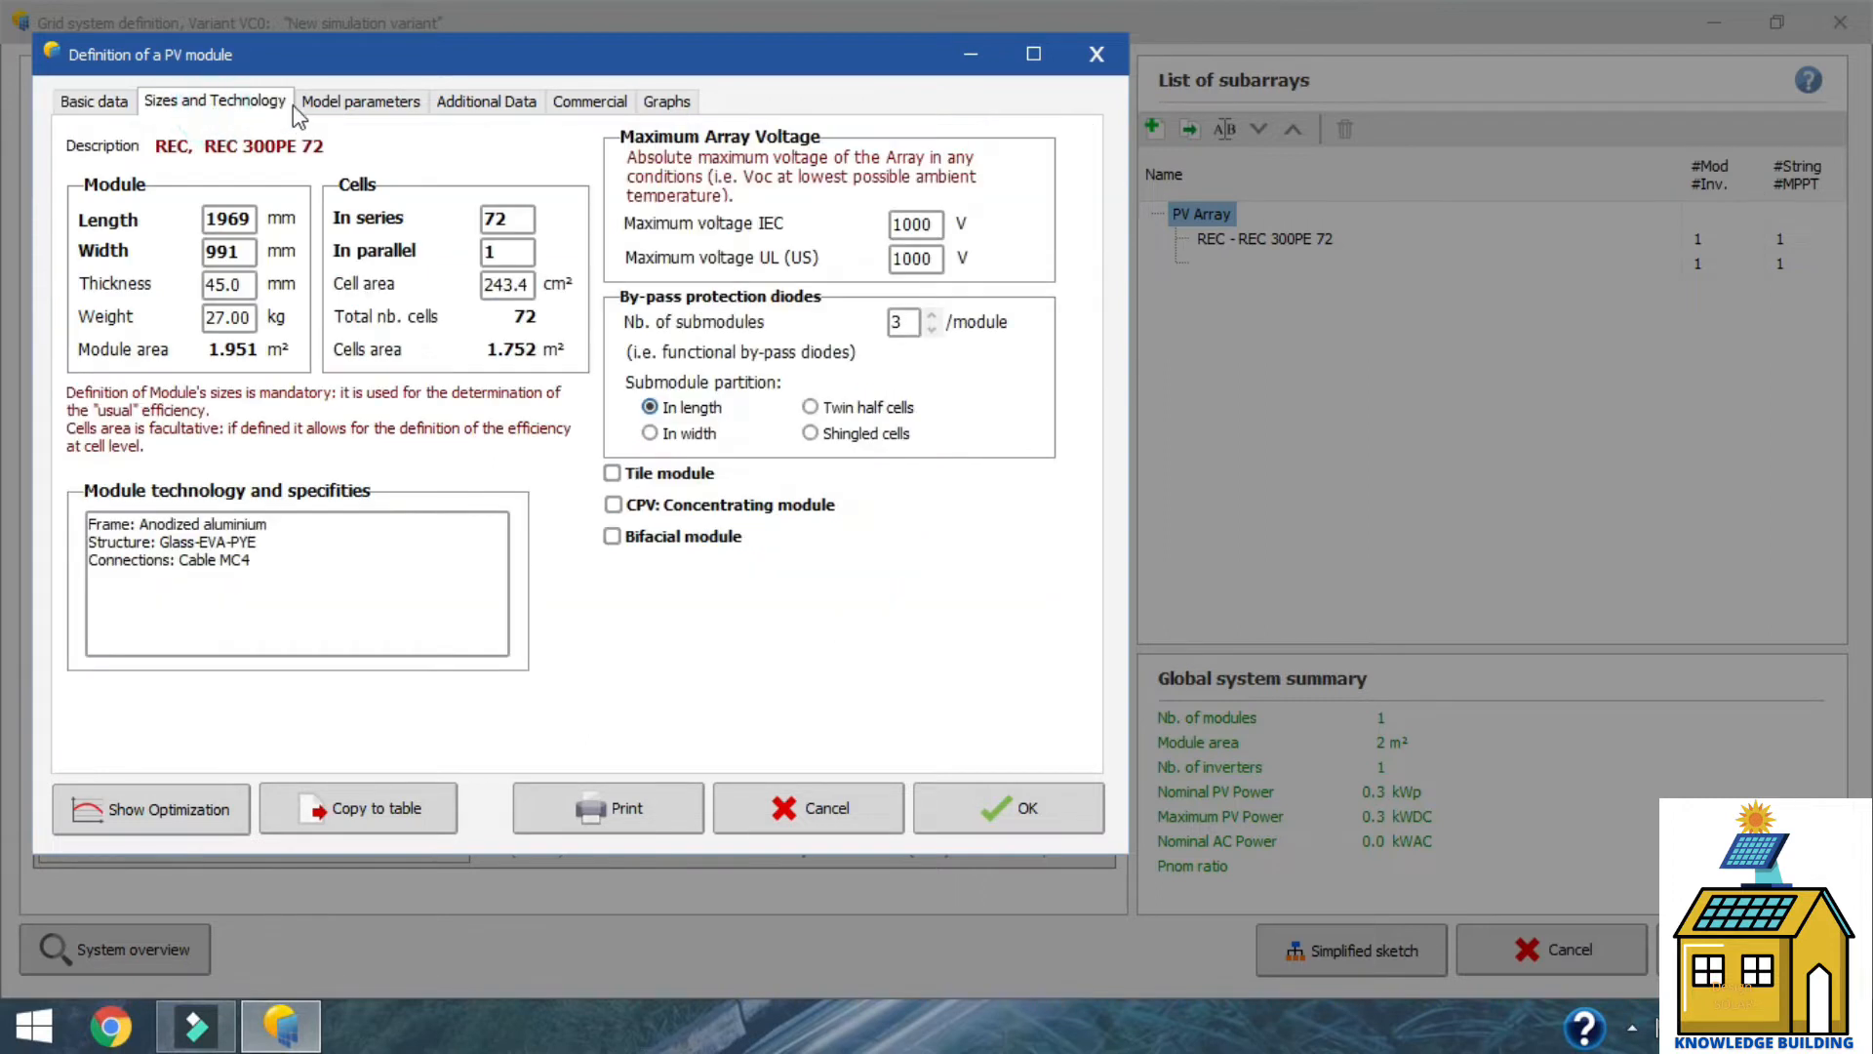
{"action": "left_click", "coordinate": [337, 102]}
{"action": "left_click", "coordinate": [1098, 56]}
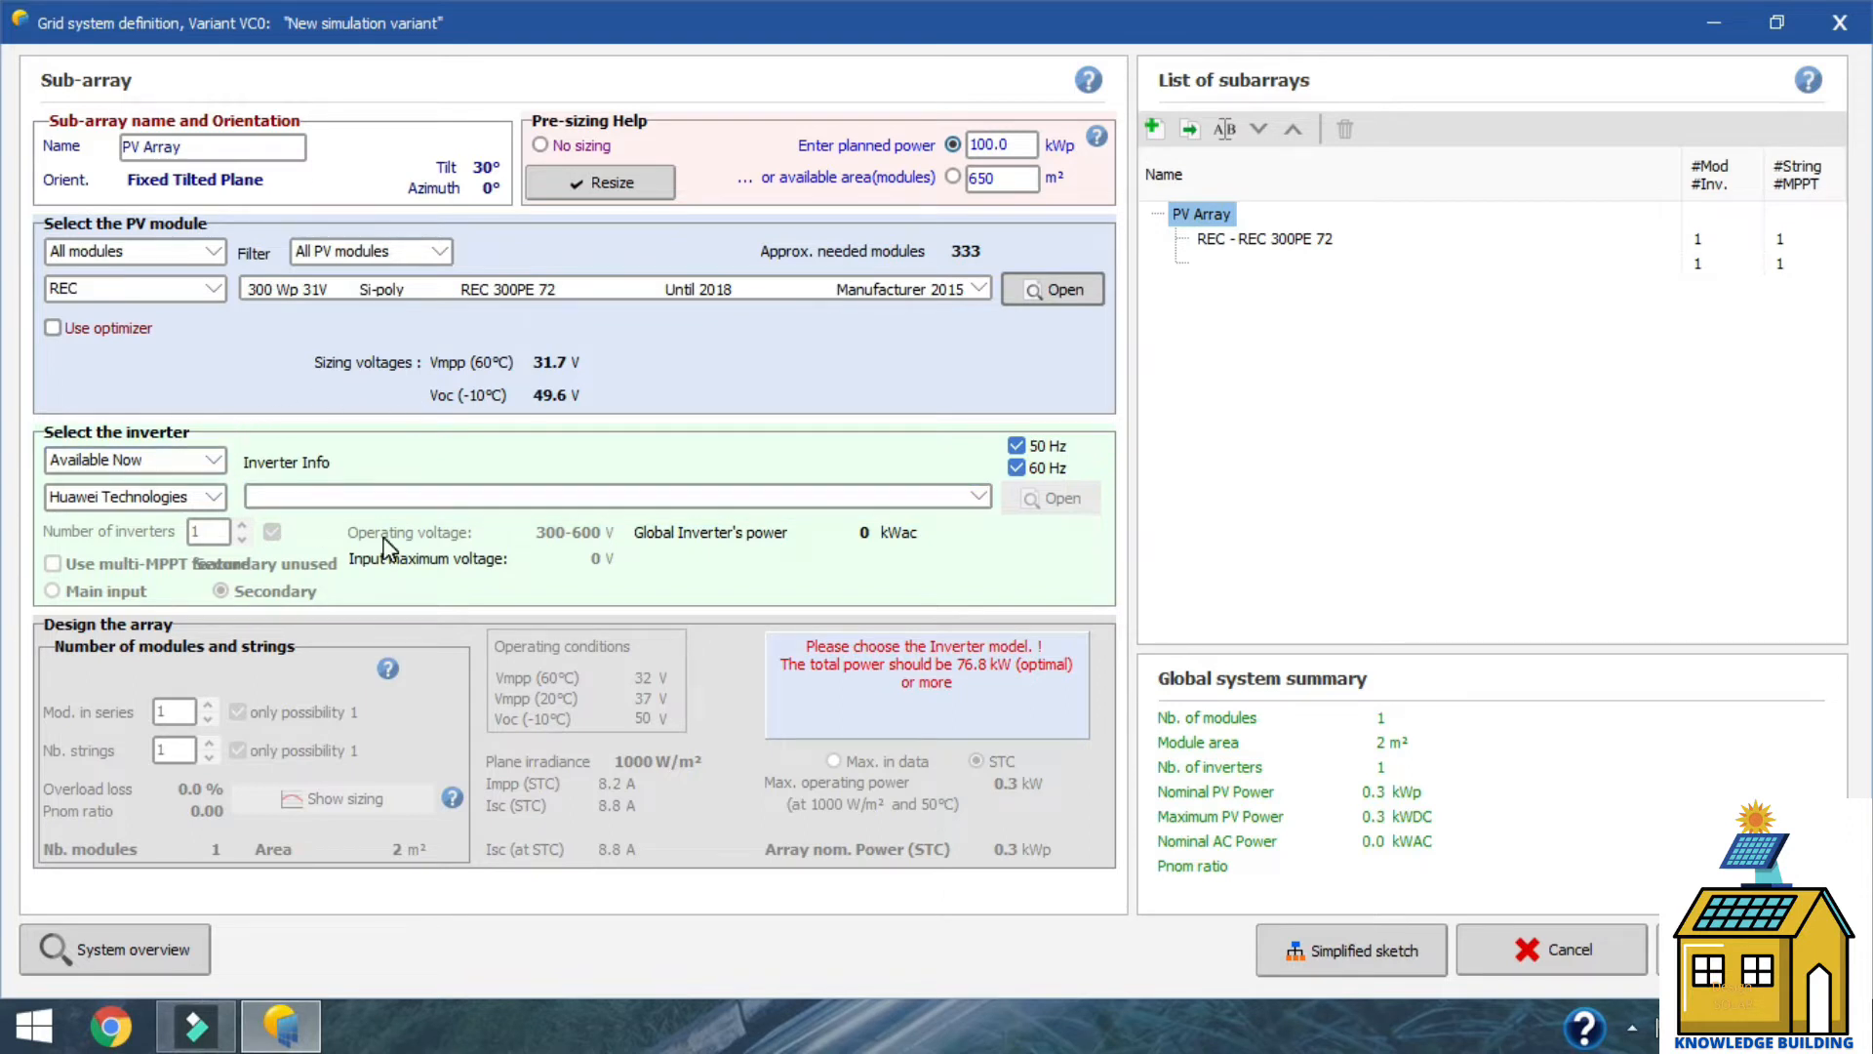
Set the inverter manufacturer to Delta Energy
{"action": "left_click", "coordinate": [219, 509]}
{"action": "left_click", "coordinate": [256, 495]}
{"action": "left_click", "coordinate": [254, 493]}
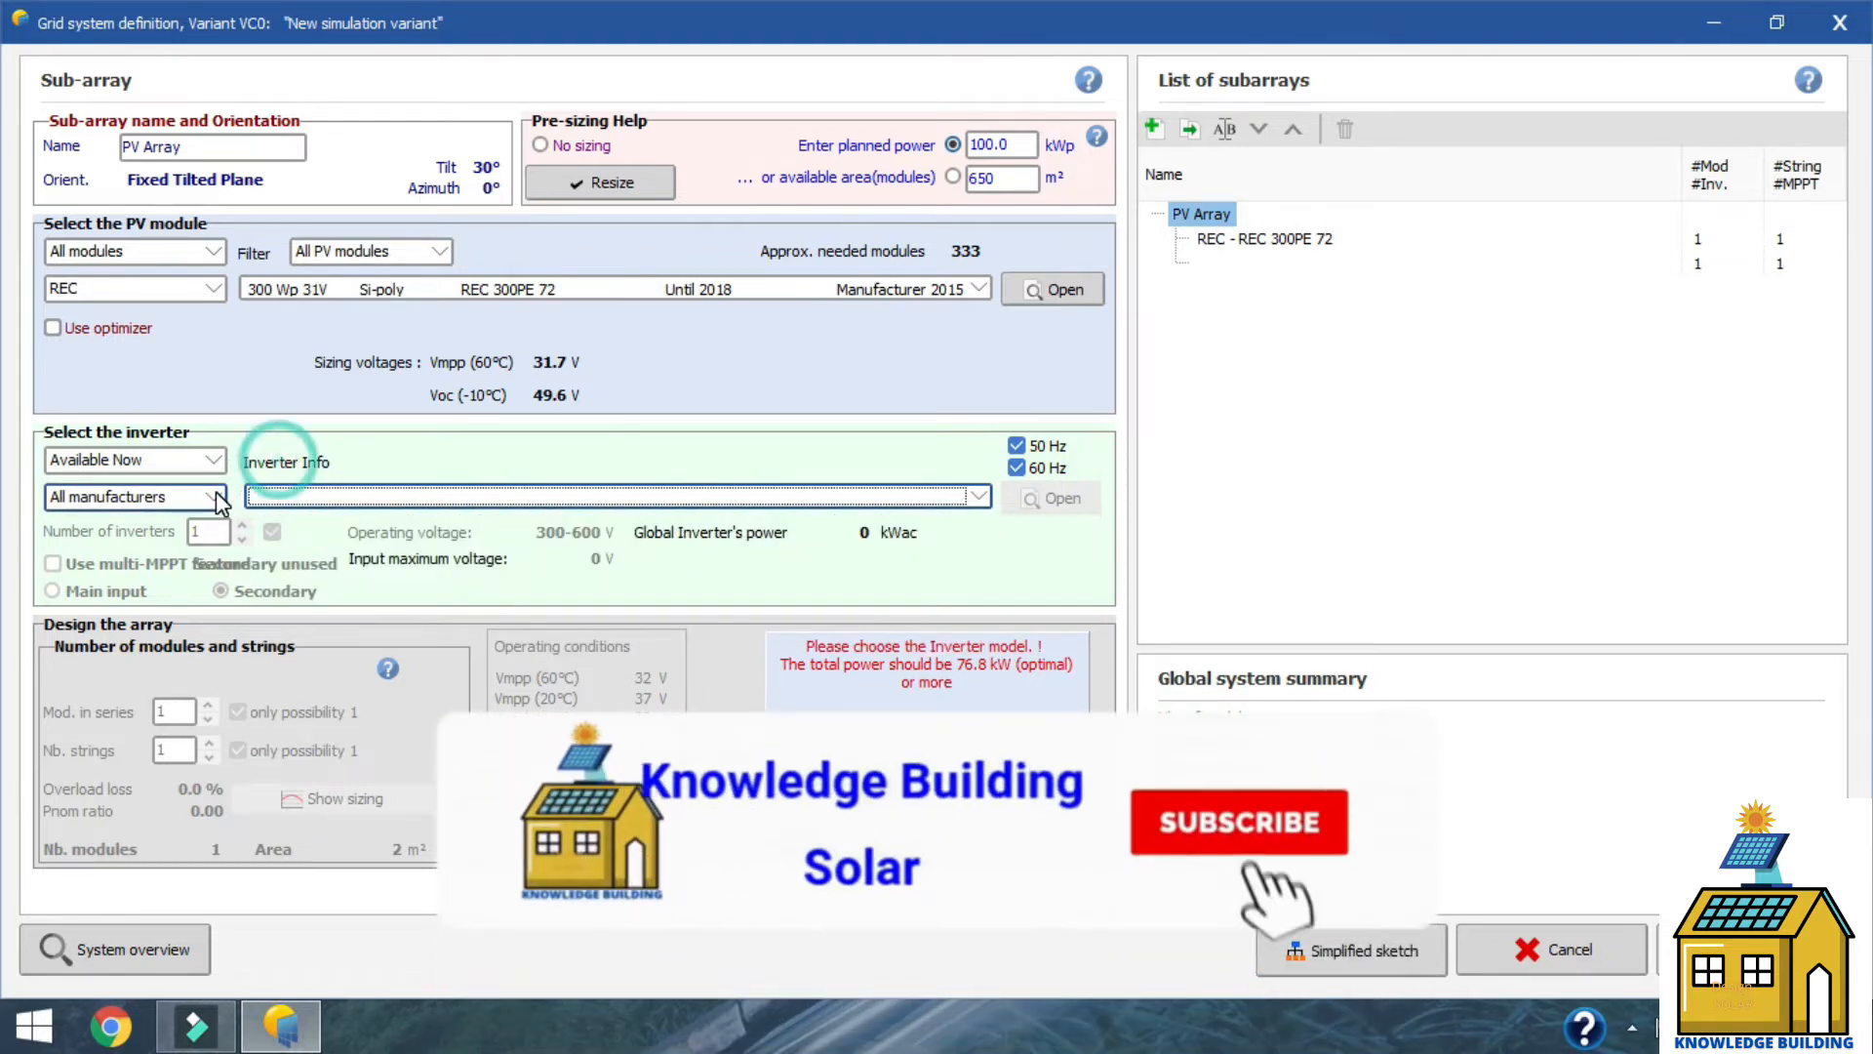
{"action": "left_click", "coordinate": [214, 492]}
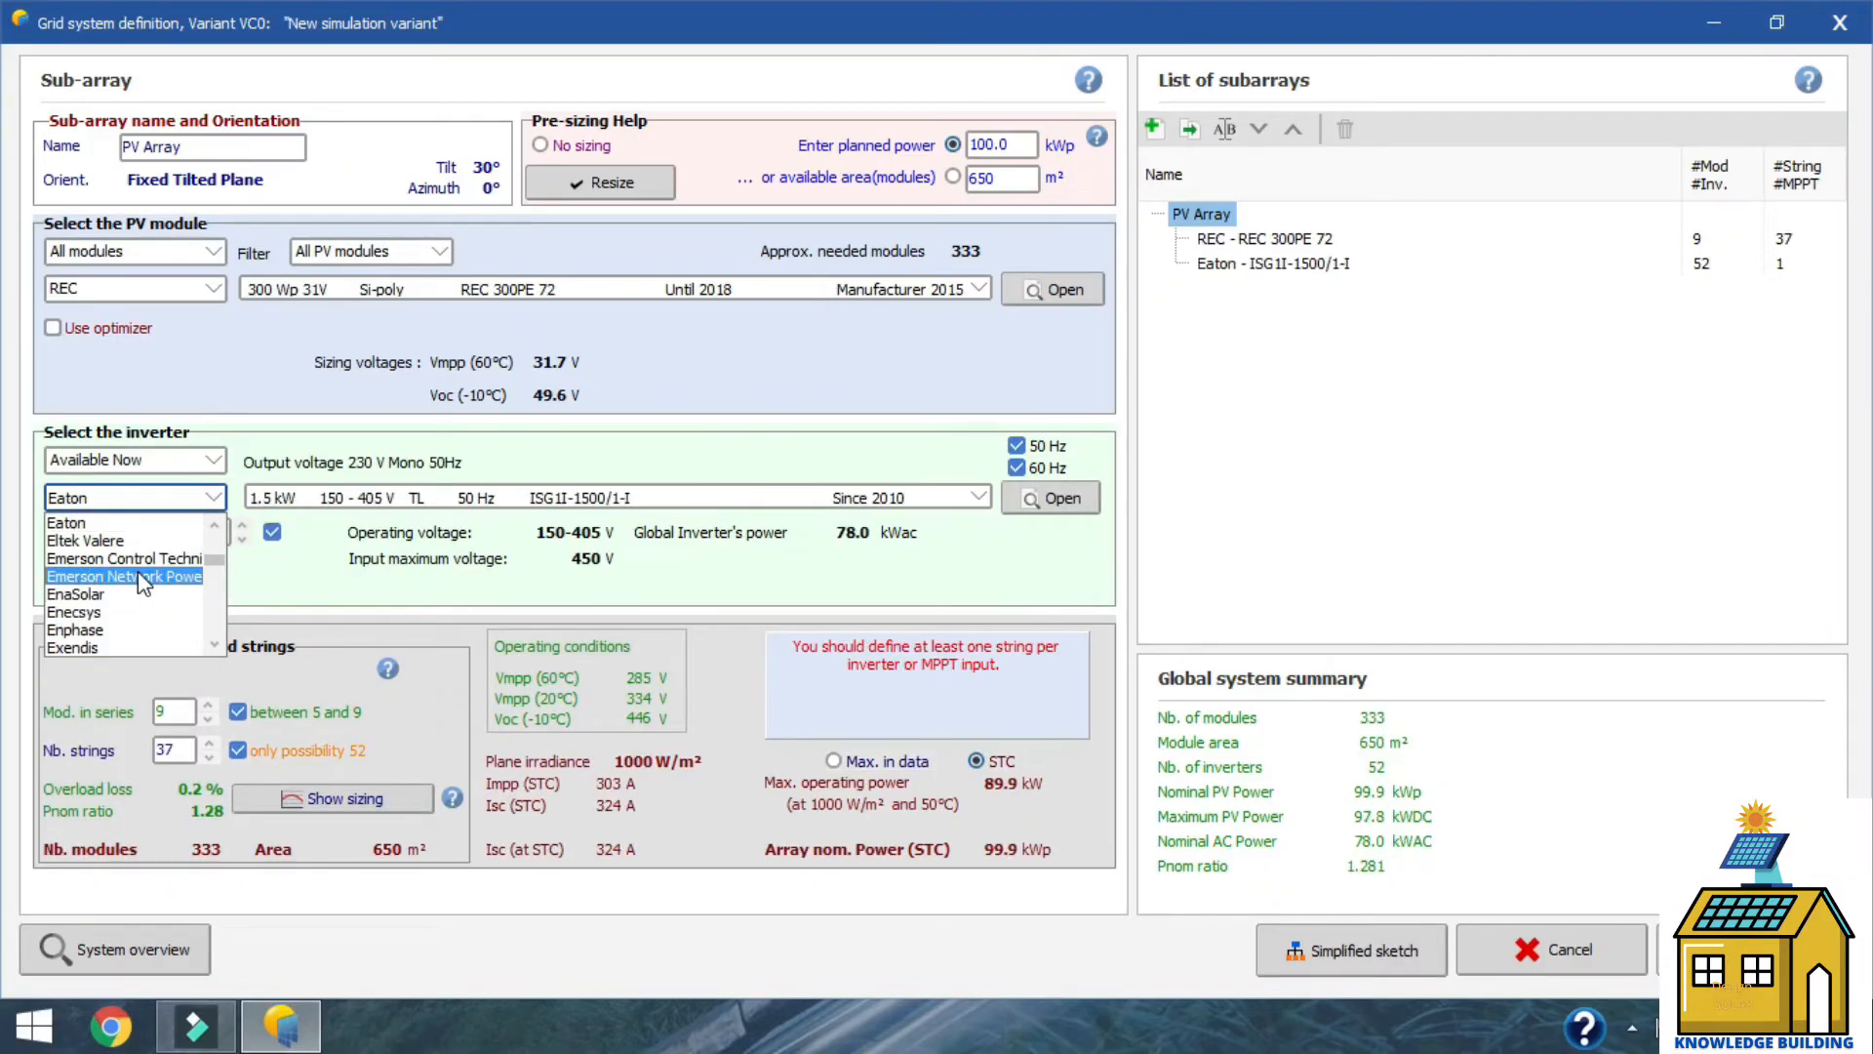
{"action": "key", "text": "d"}
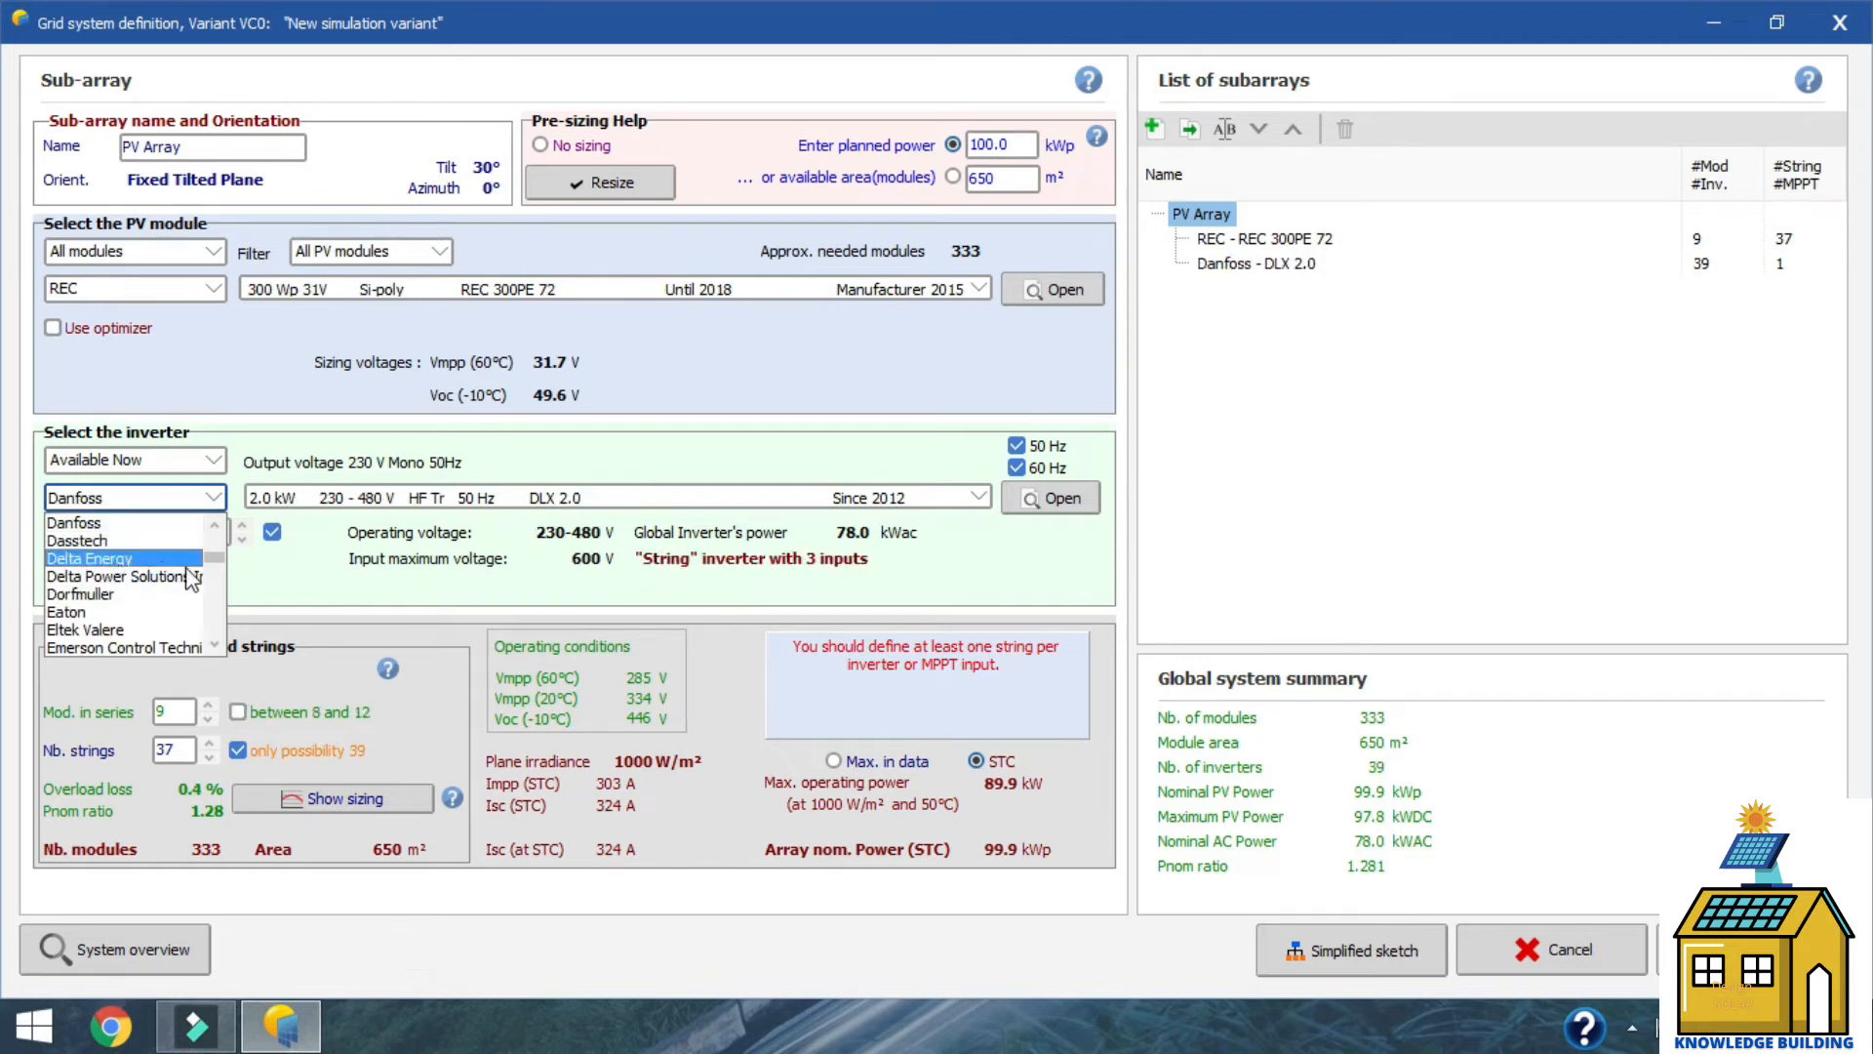
{"action": "left_click", "coordinate": [130, 561]}
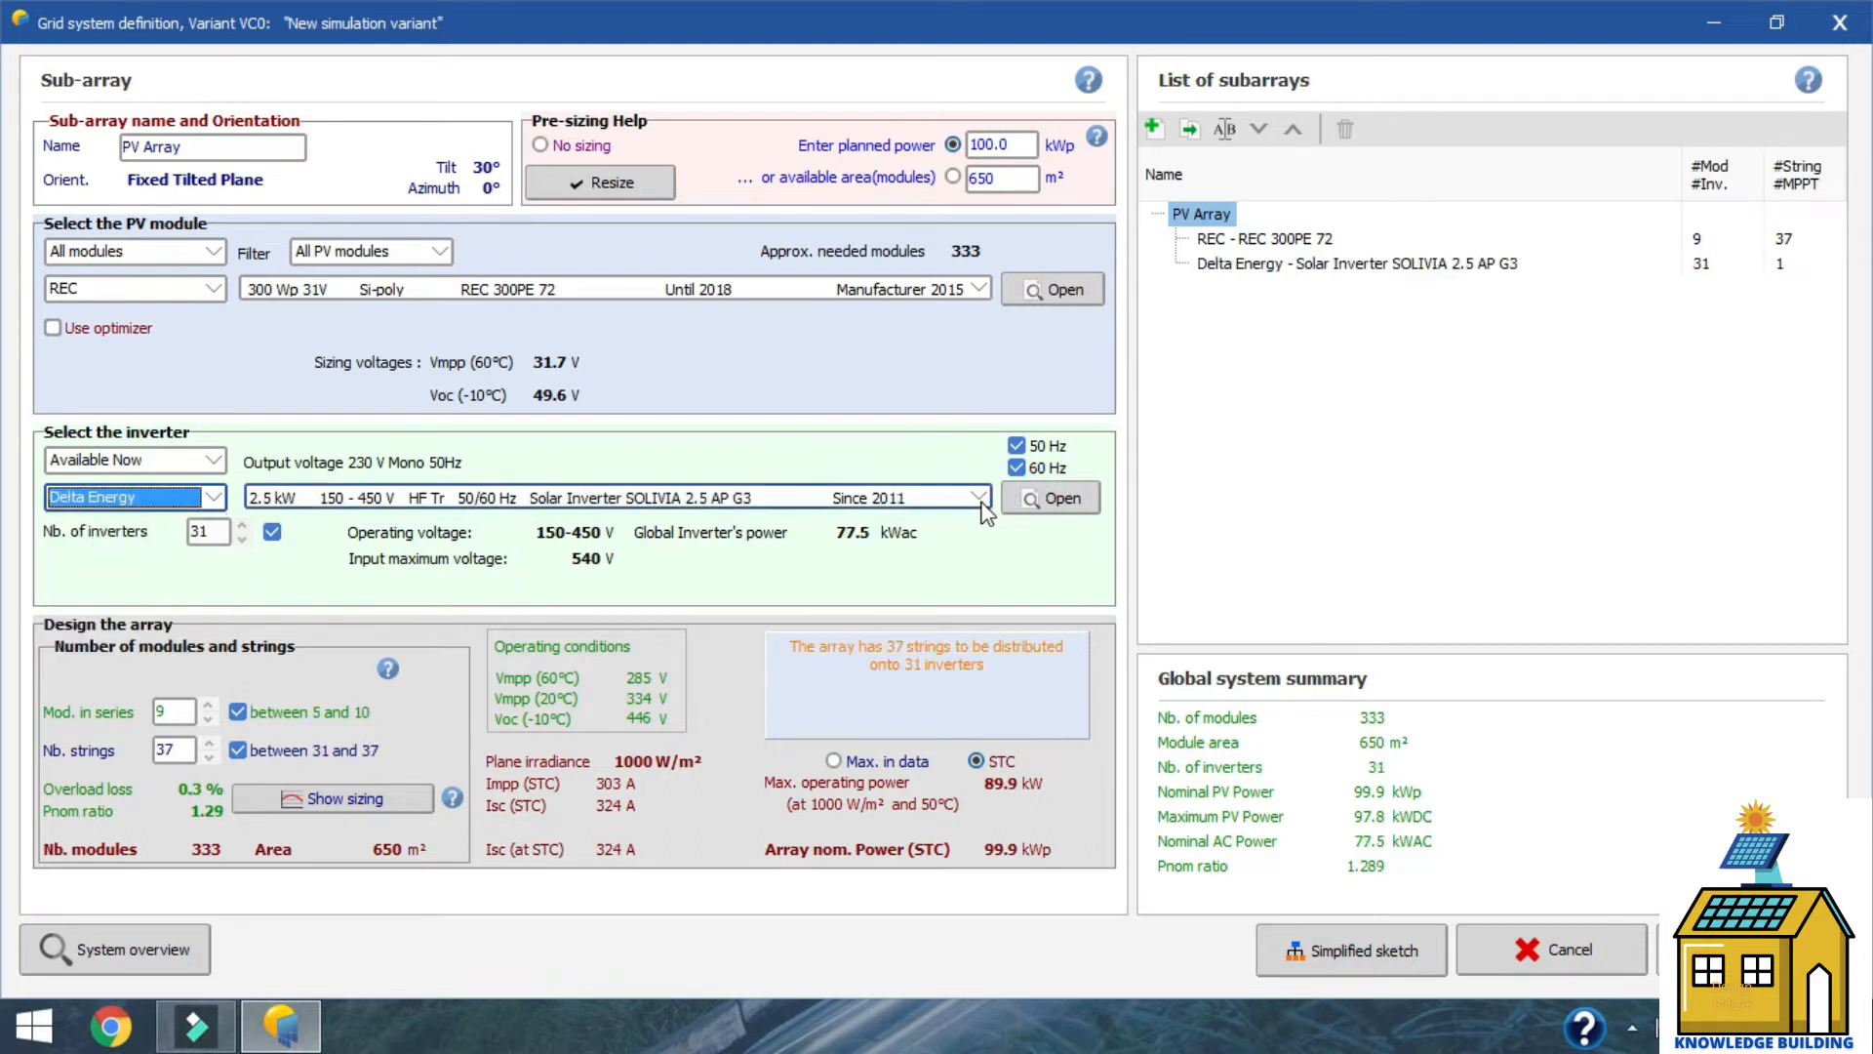
Check the currently available Delta Energy inverter models and widen the inverter filter to All inverters
{"action": "left_click", "coordinate": [979, 498]}
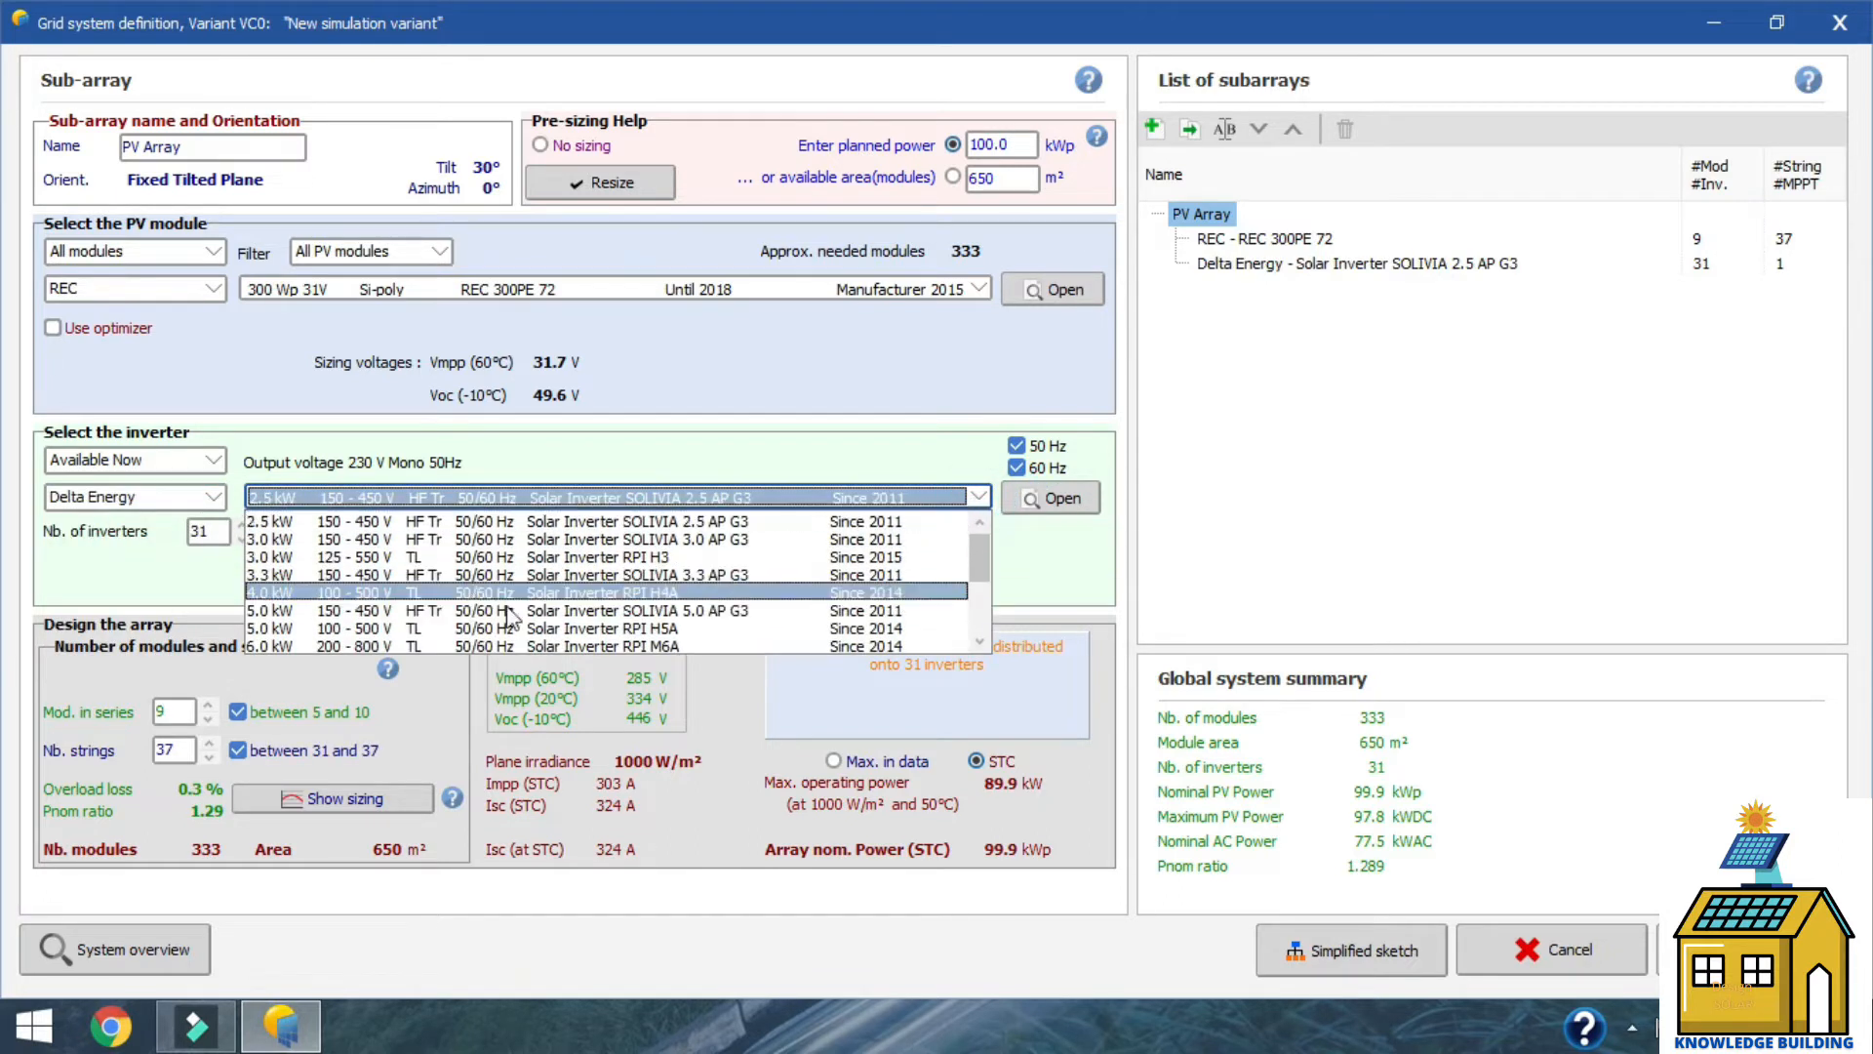
{"action": "scroll", "coordinate": [461, 579], "scroll_direction": "down", "scroll_amount": 3}
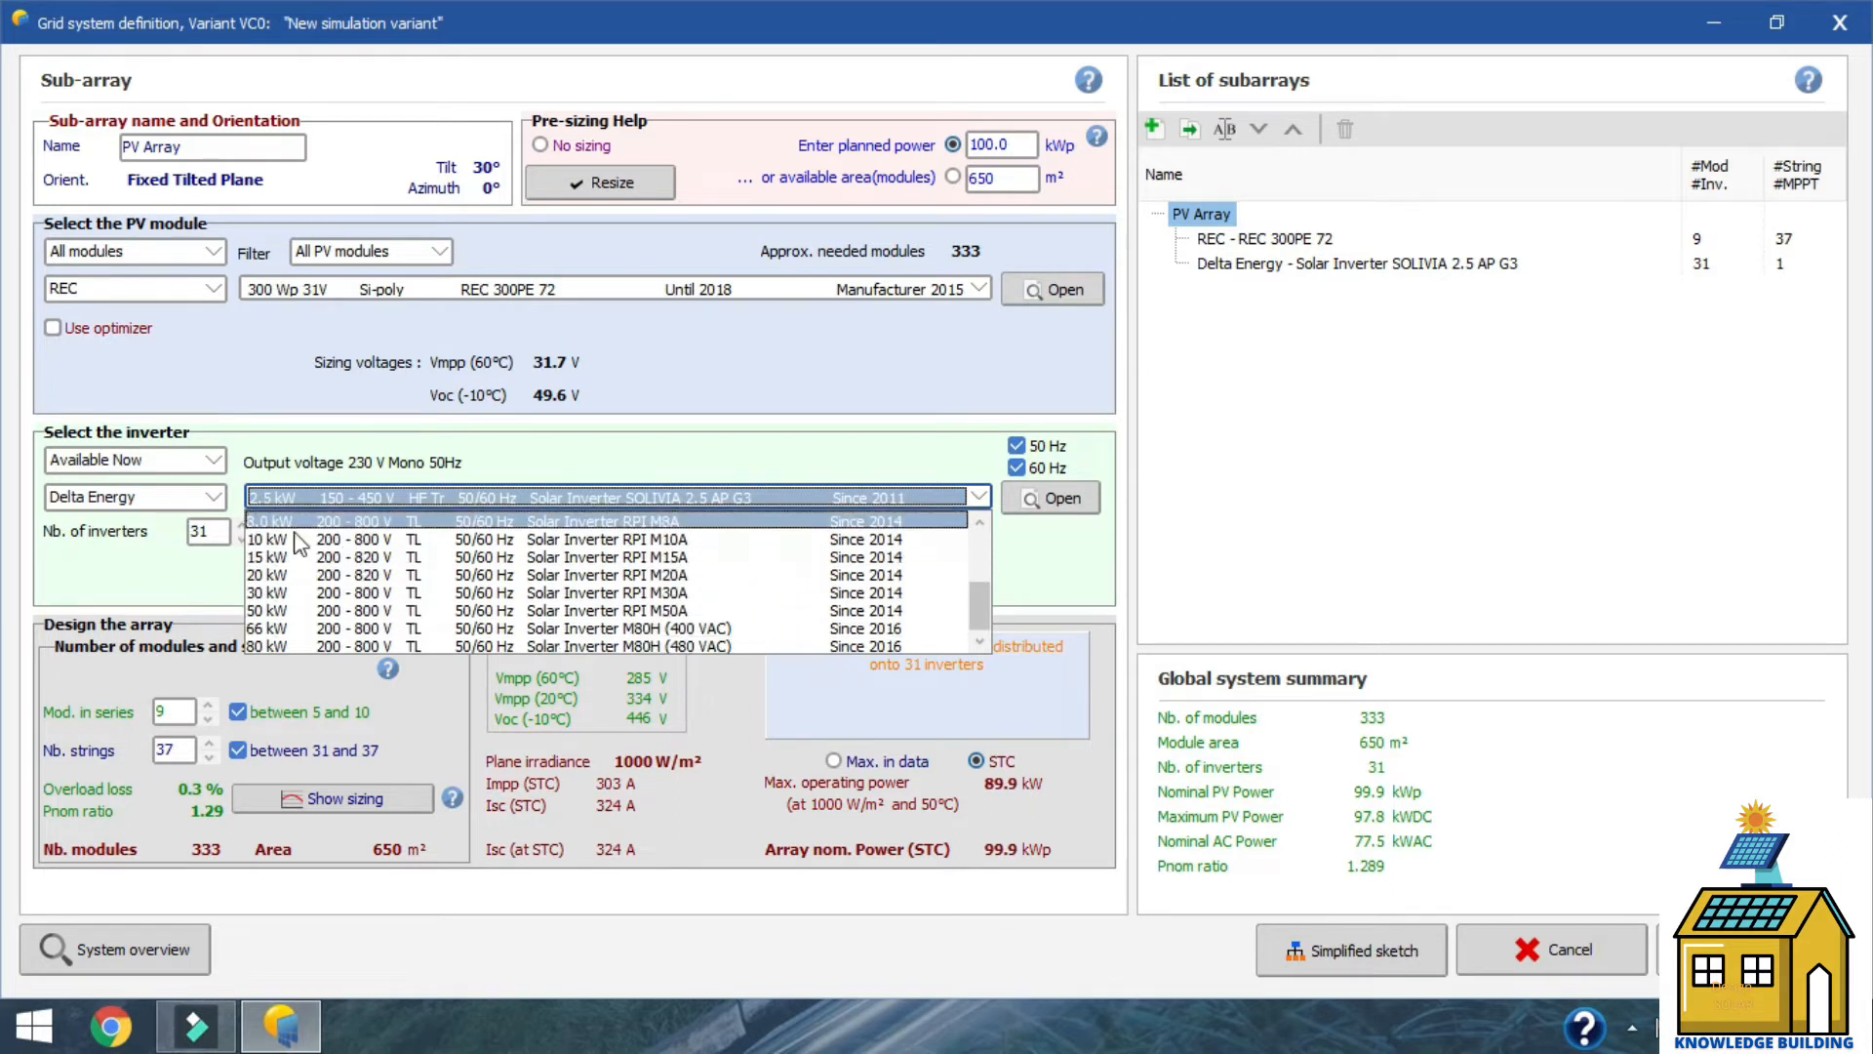
{"action": "mouse_move", "coordinate": [972, 609]}
{"action": "left_mouse_down"}
{"action": "mouse_move", "coordinate": [981, 540]}
{"action": "mouse_move", "coordinate": [978, 624]}
{"action": "left_mouse_up"}
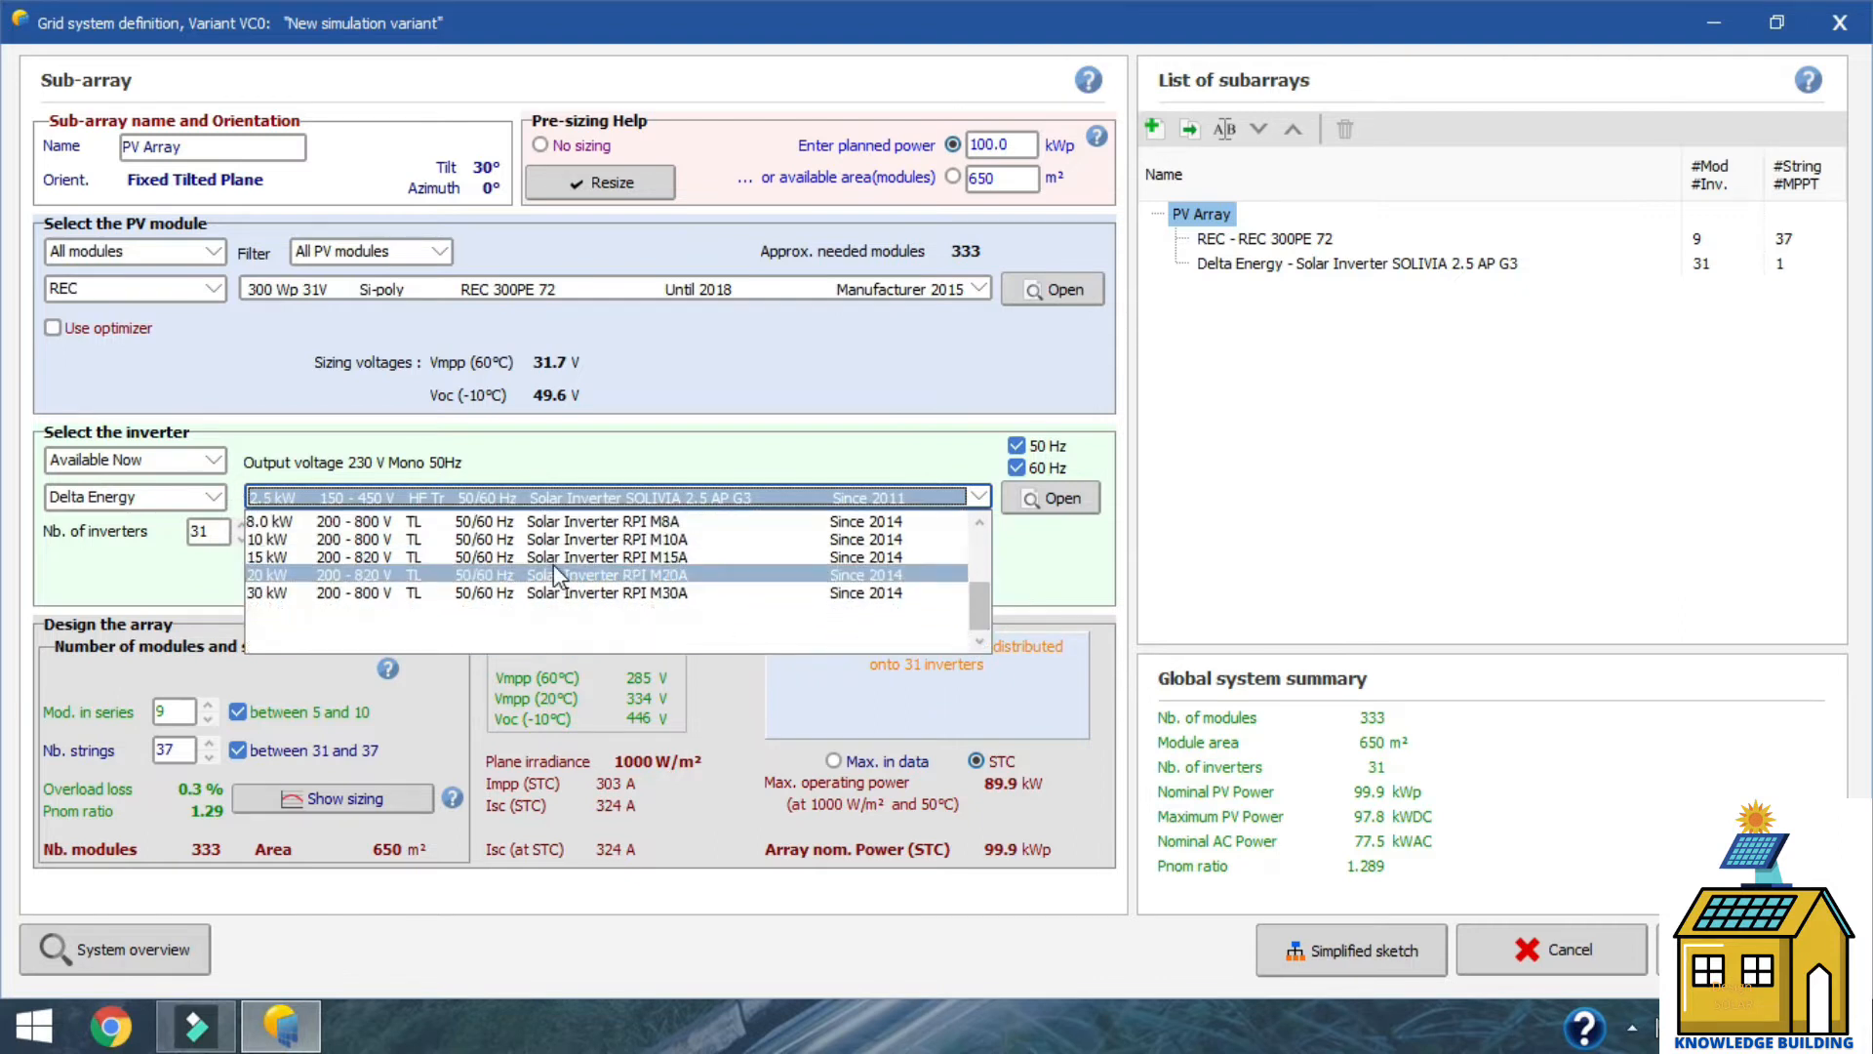
{"action": "mouse_move", "coordinate": [979, 616]}
{"action": "left_mouse_down"}
{"action": "mouse_move", "coordinate": [985, 574]}
{"action": "mouse_move", "coordinate": [984, 627]}
{"action": "left_mouse_up"}
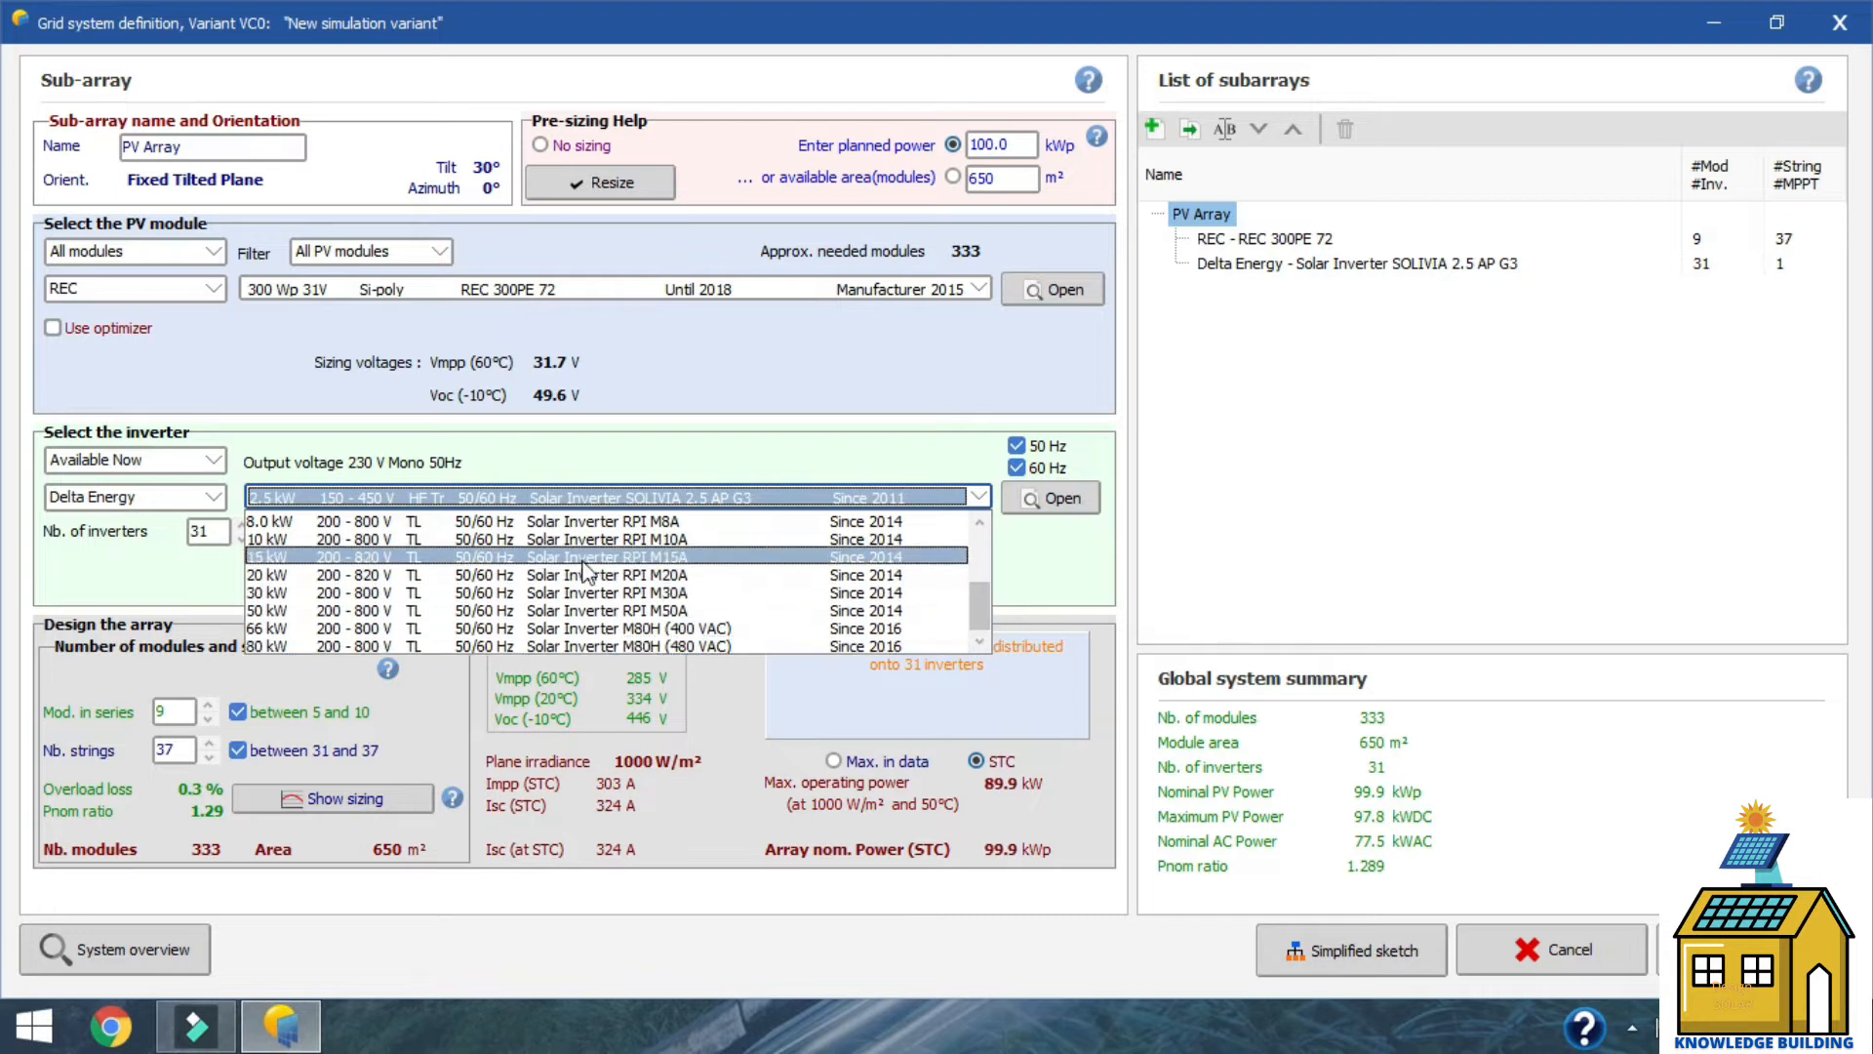
{"action": "left_click", "coordinate": [210, 466]}
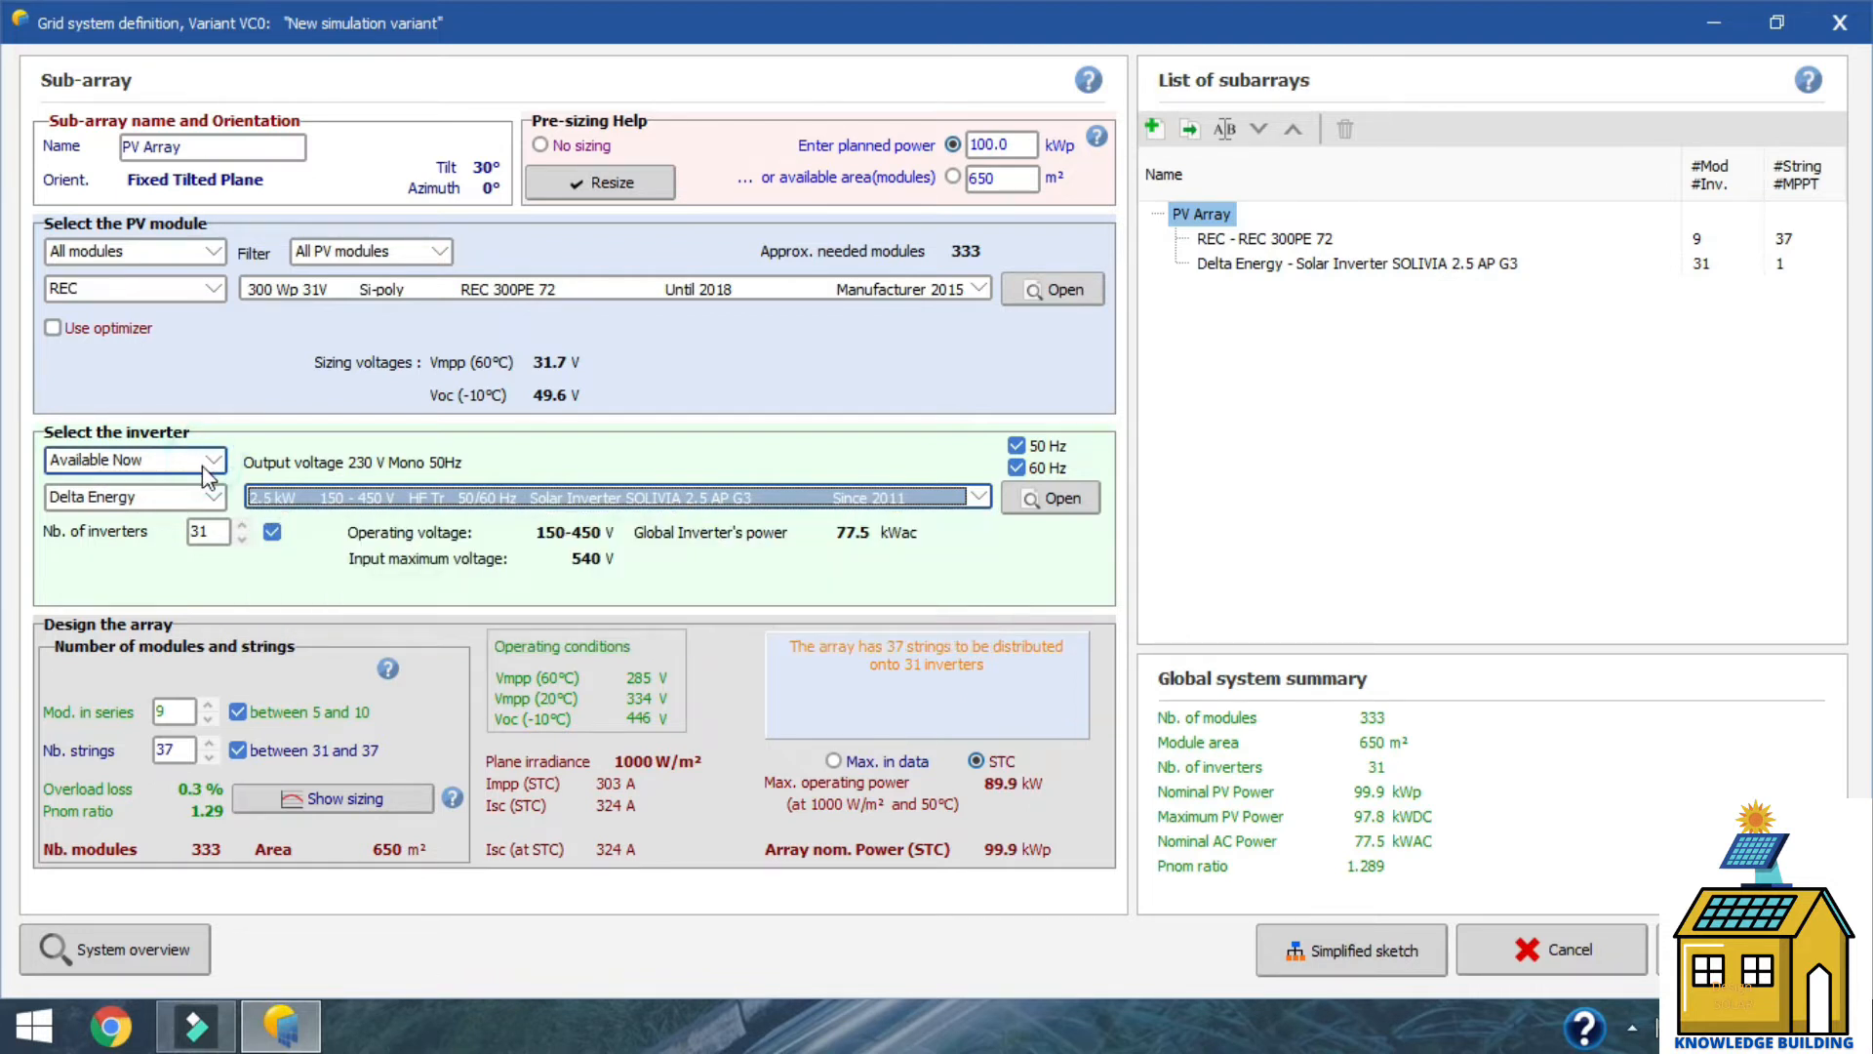
{"action": "left_click", "coordinate": [212, 462]}
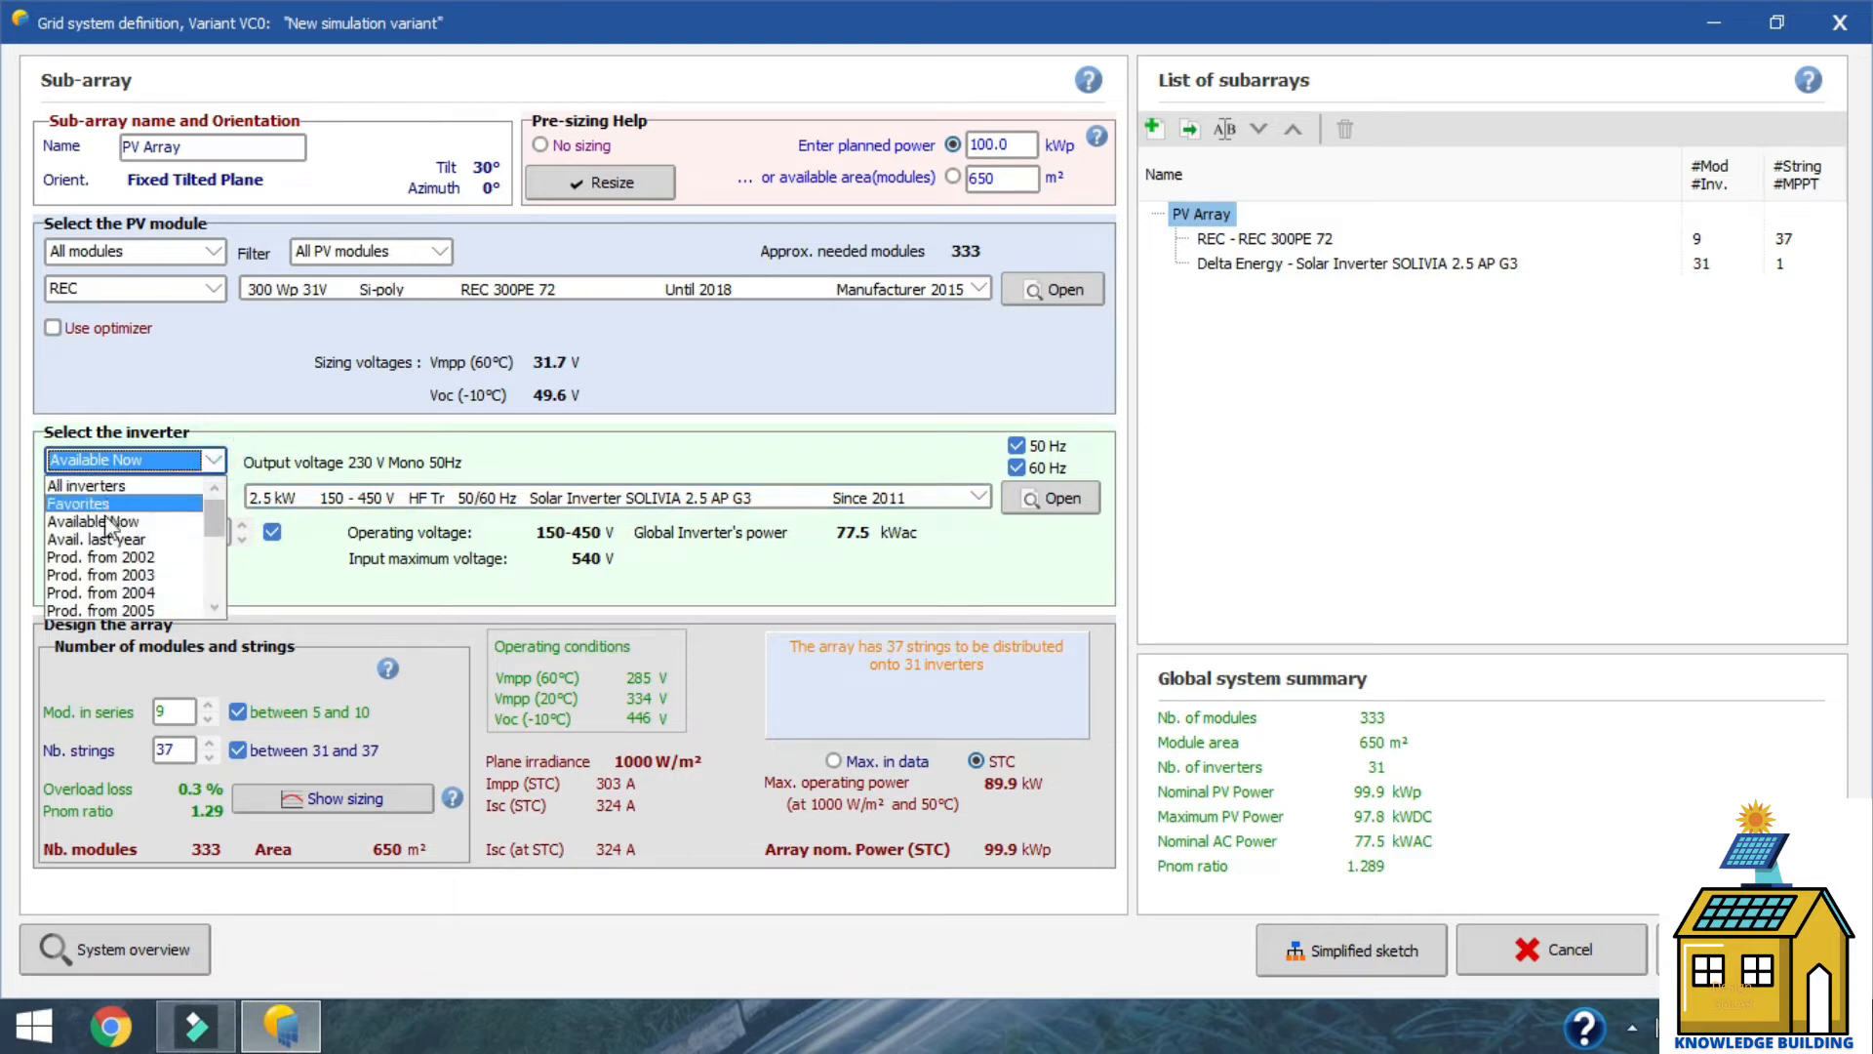
{"action": "left_click", "coordinate": [118, 487]}
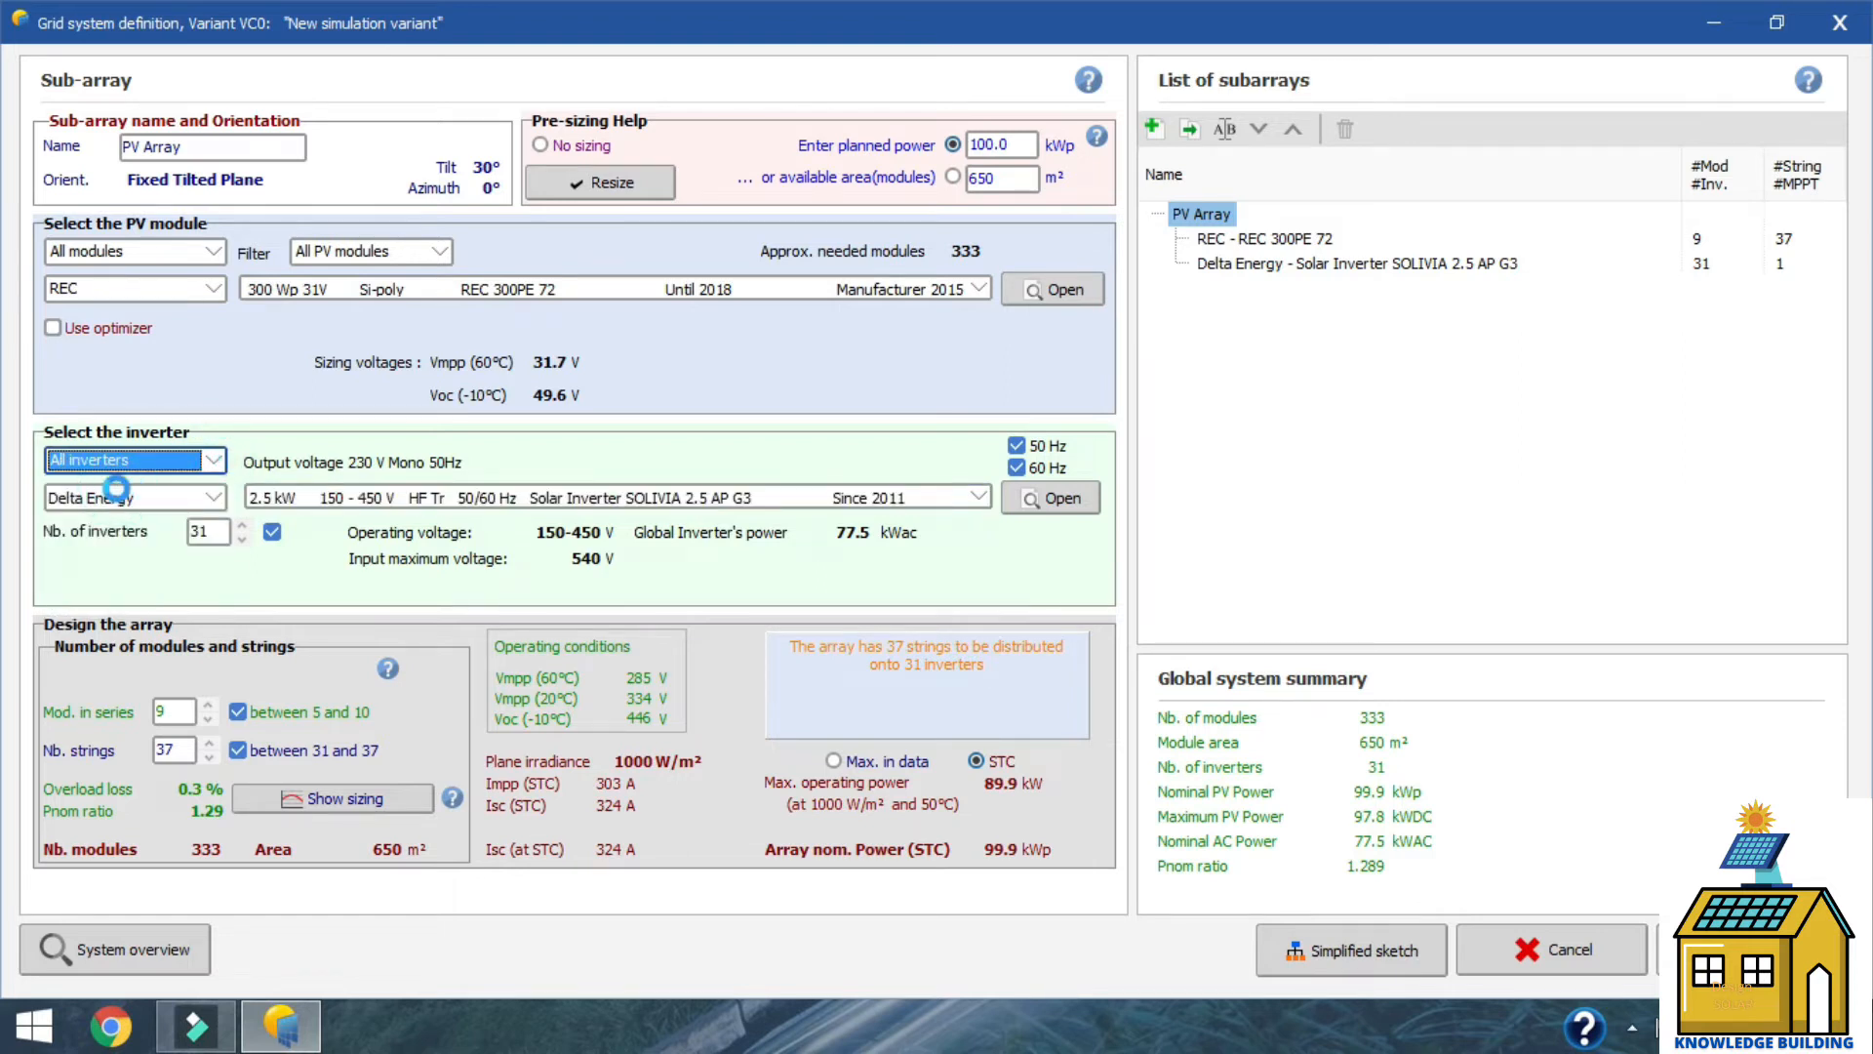
Select the 100 kW Central Inverter SOLIVIA CM 100 EU G4 TR as the array's inverter
{"action": "left_click", "coordinate": [634, 497]}
{"action": "scroll", "coordinate": [571, 578], "scroll_direction": "down", "scroll_amount": 8}
{"action": "scroll", "coordinate": [571, 578], "scroll_direction": "down", "scroll_amount": 1}
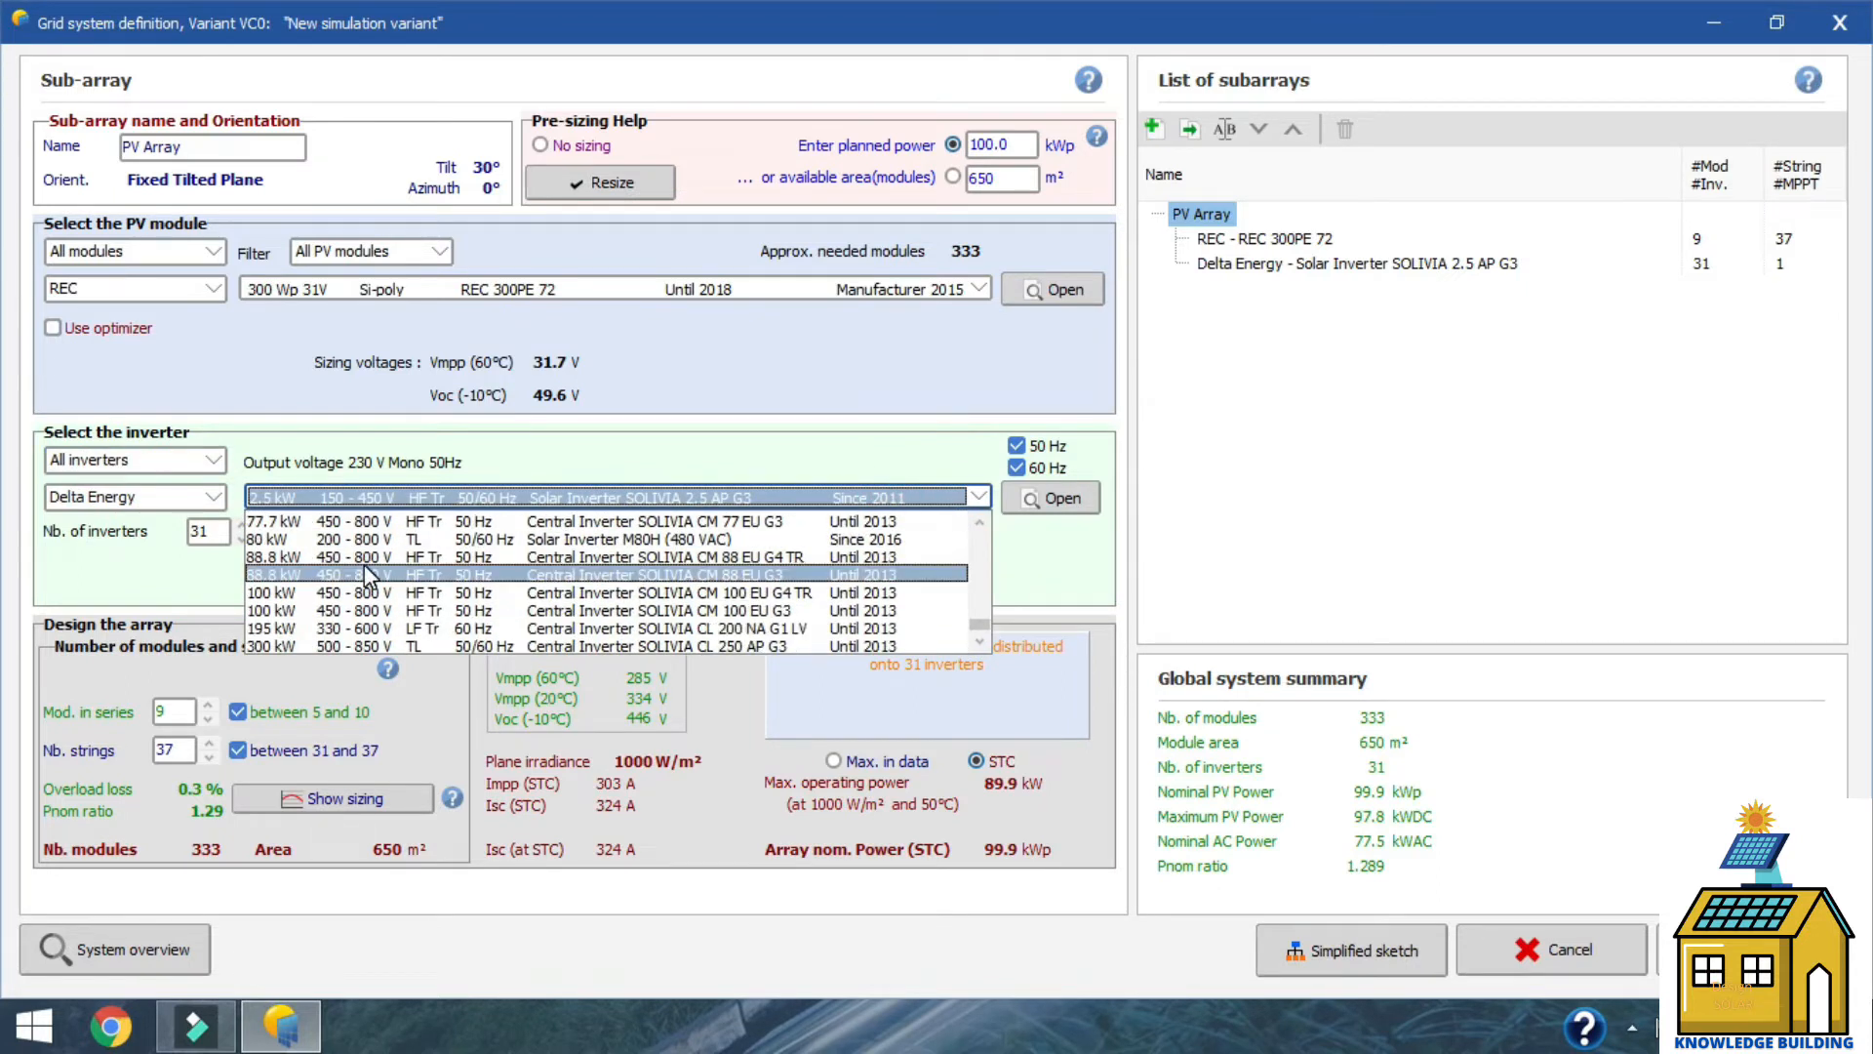
{"action": "scroll", "coordinate": [367, 577], "scroll_direction": "up", "scroll_amount": 1}
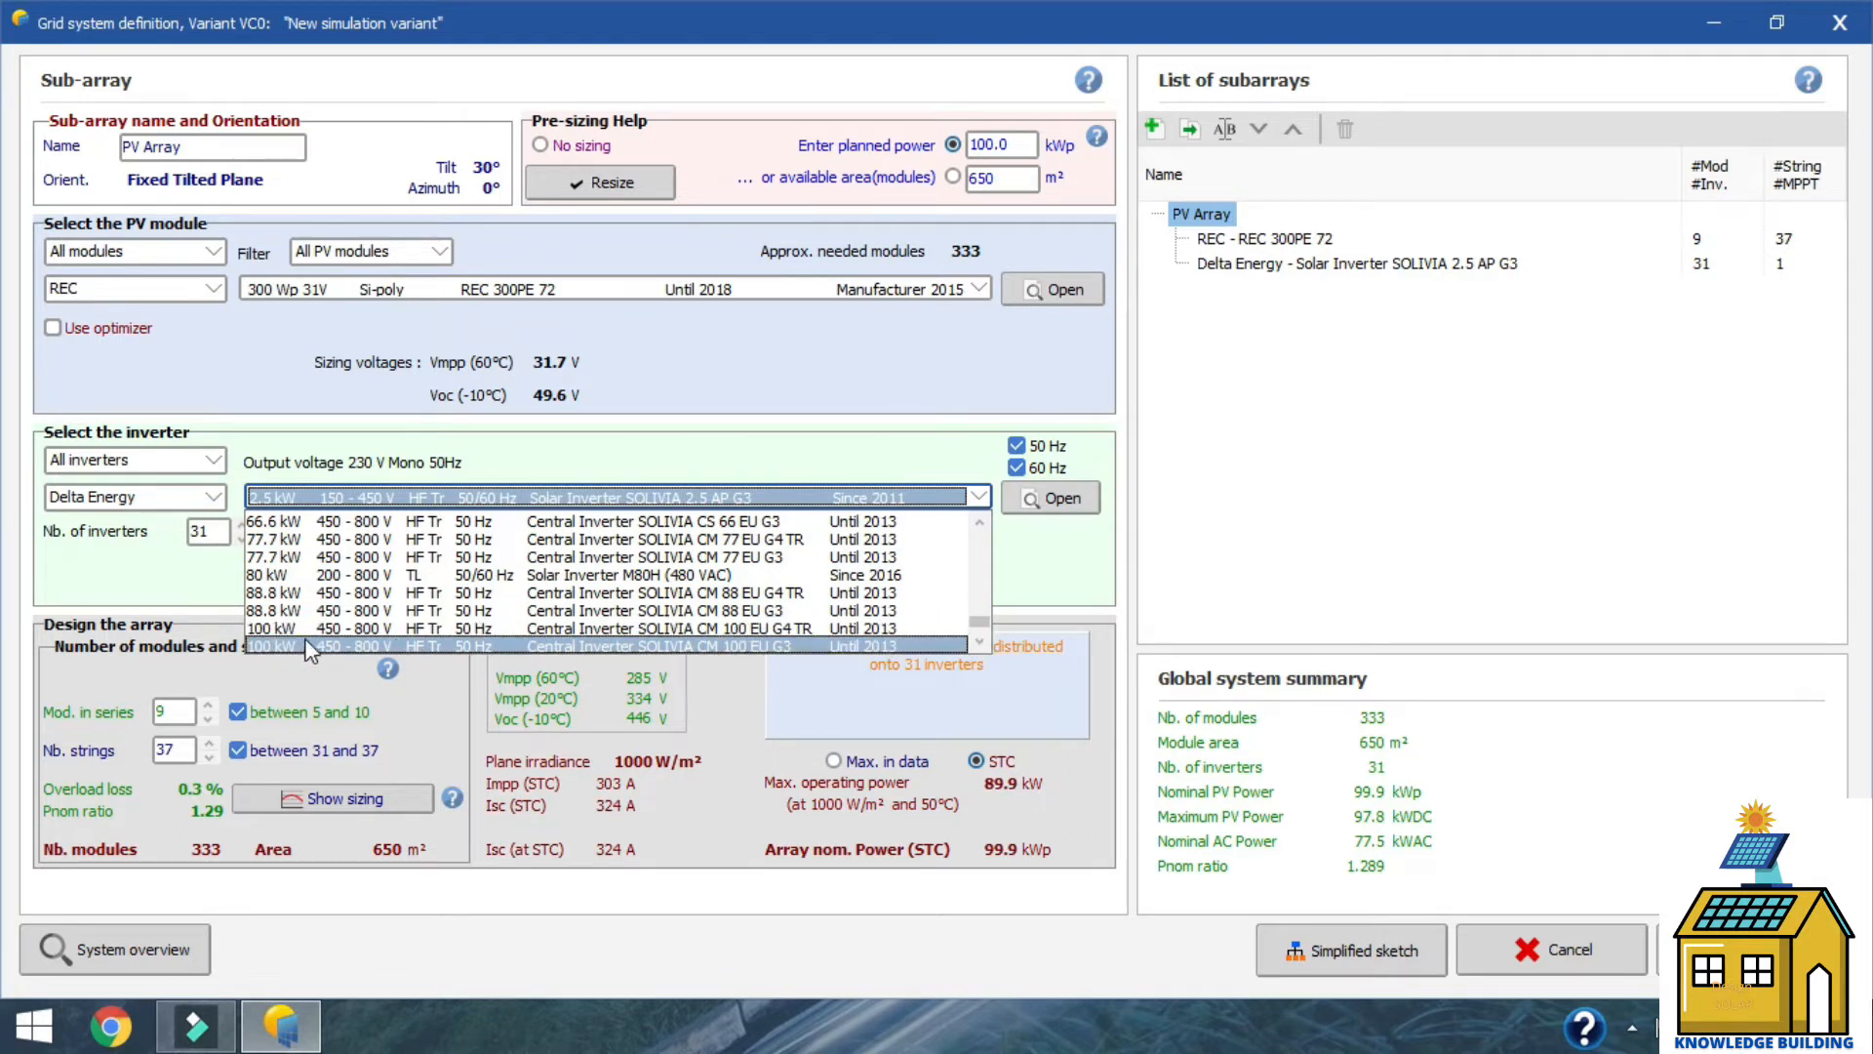
{"action": "left_click", "coordinate": [634, 627]}
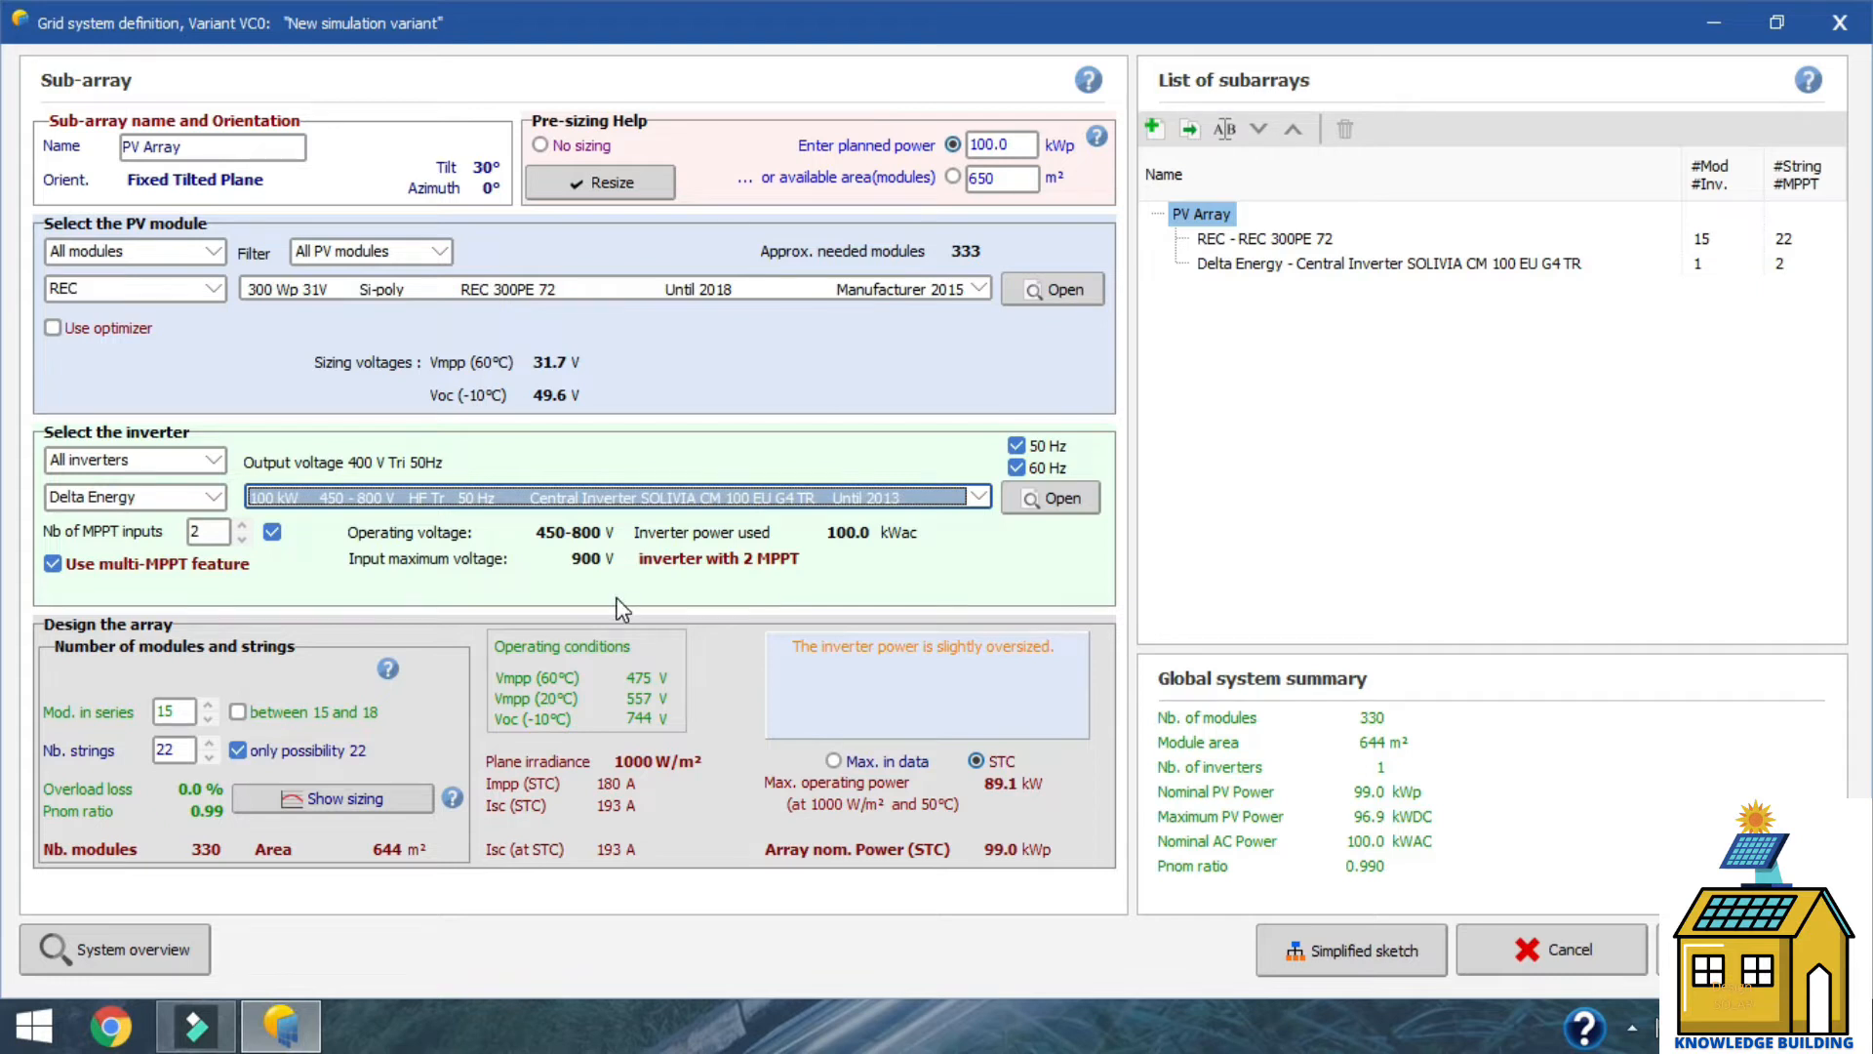
{"action": "left_click", "coordinate": [810, 500]}
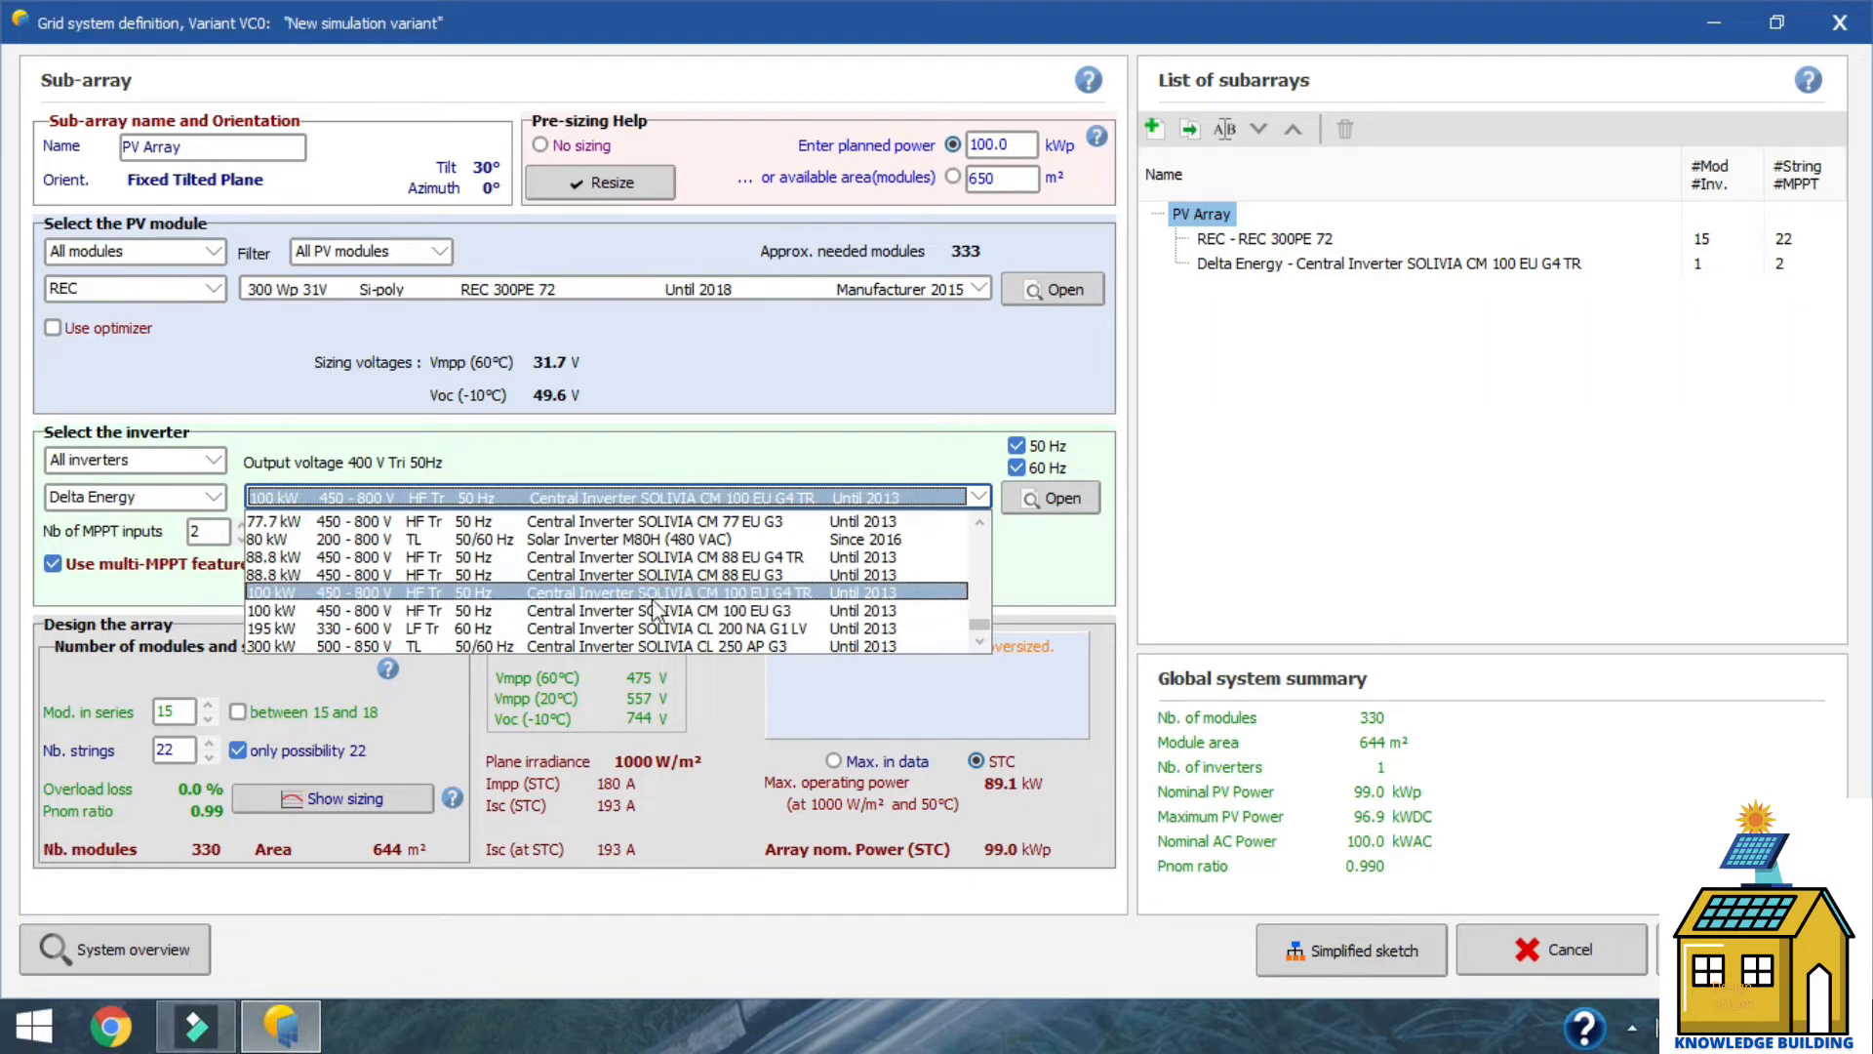
{"action": "left_click", "coordinate": [787, 592]}
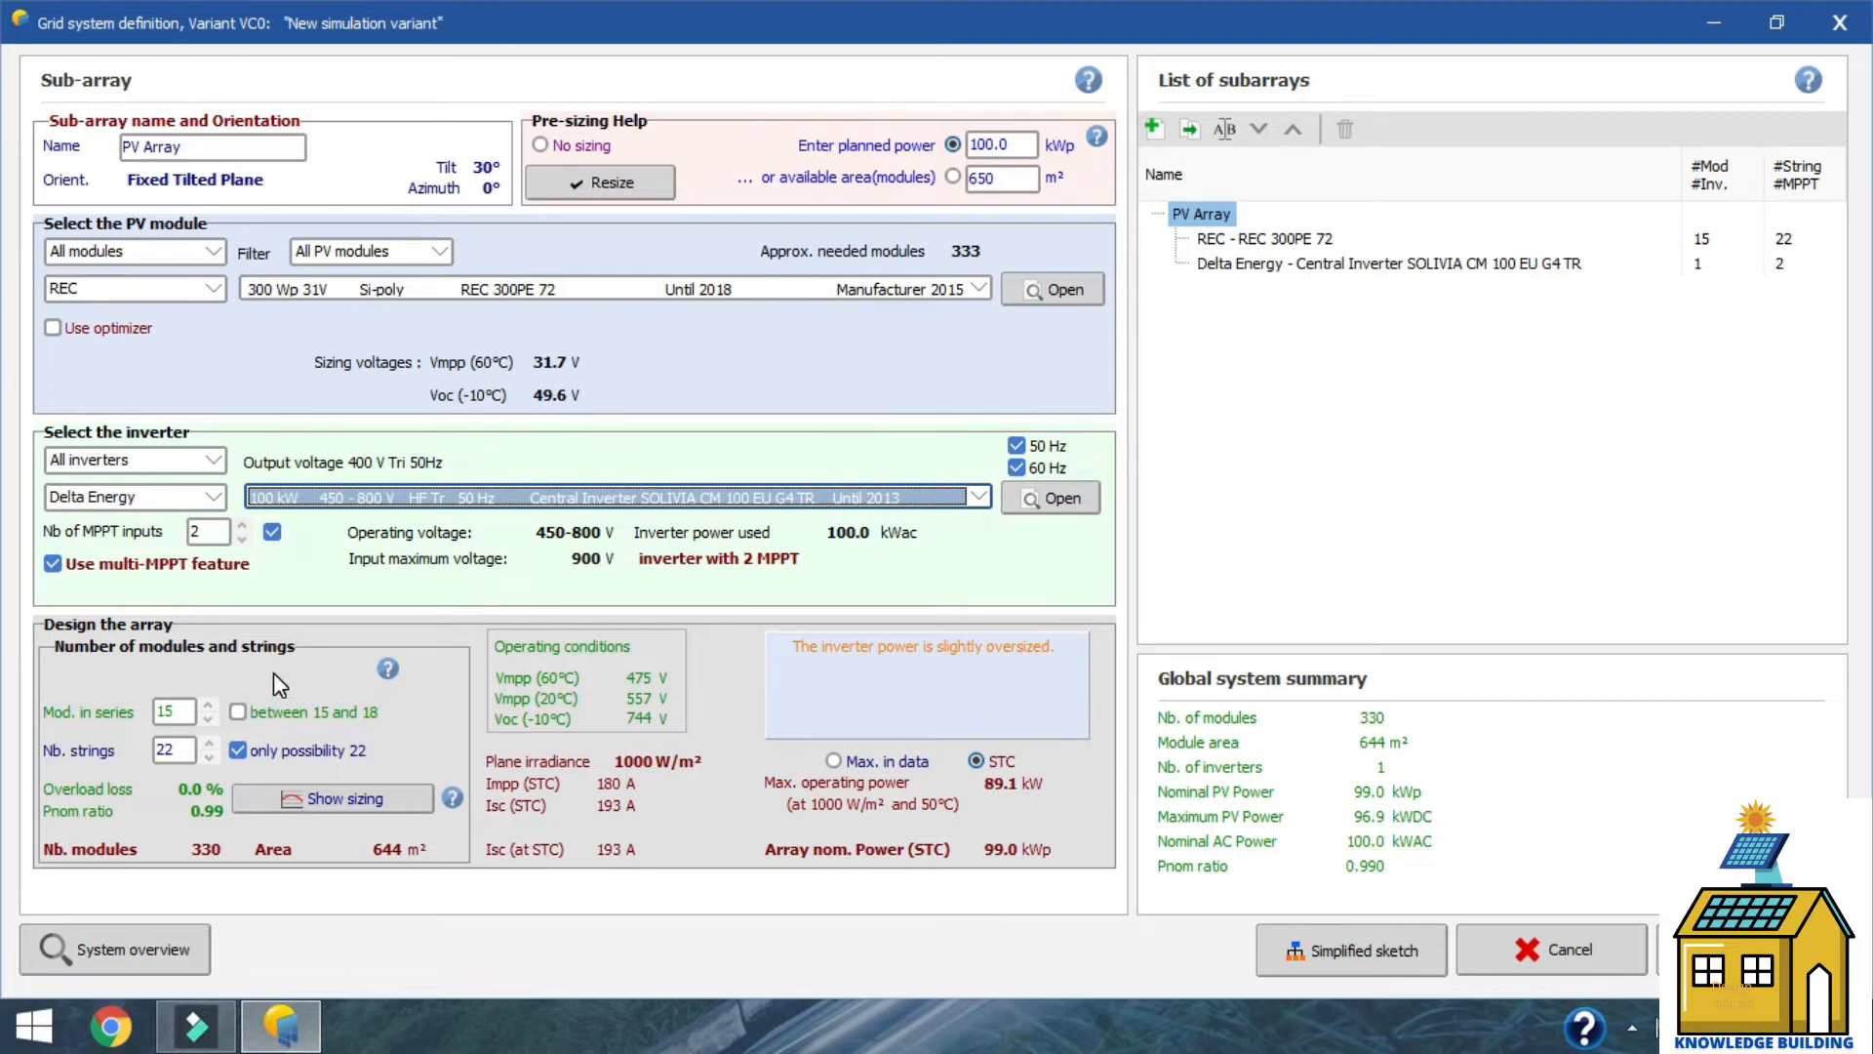
Inspect the main parameters in the selected inverter's definition, including its MPP voltage limits, and close it
{"action": "left_click", "coordinate": [162, 706]}
{"action": "left_click", "coordinate": [1051, 498]}
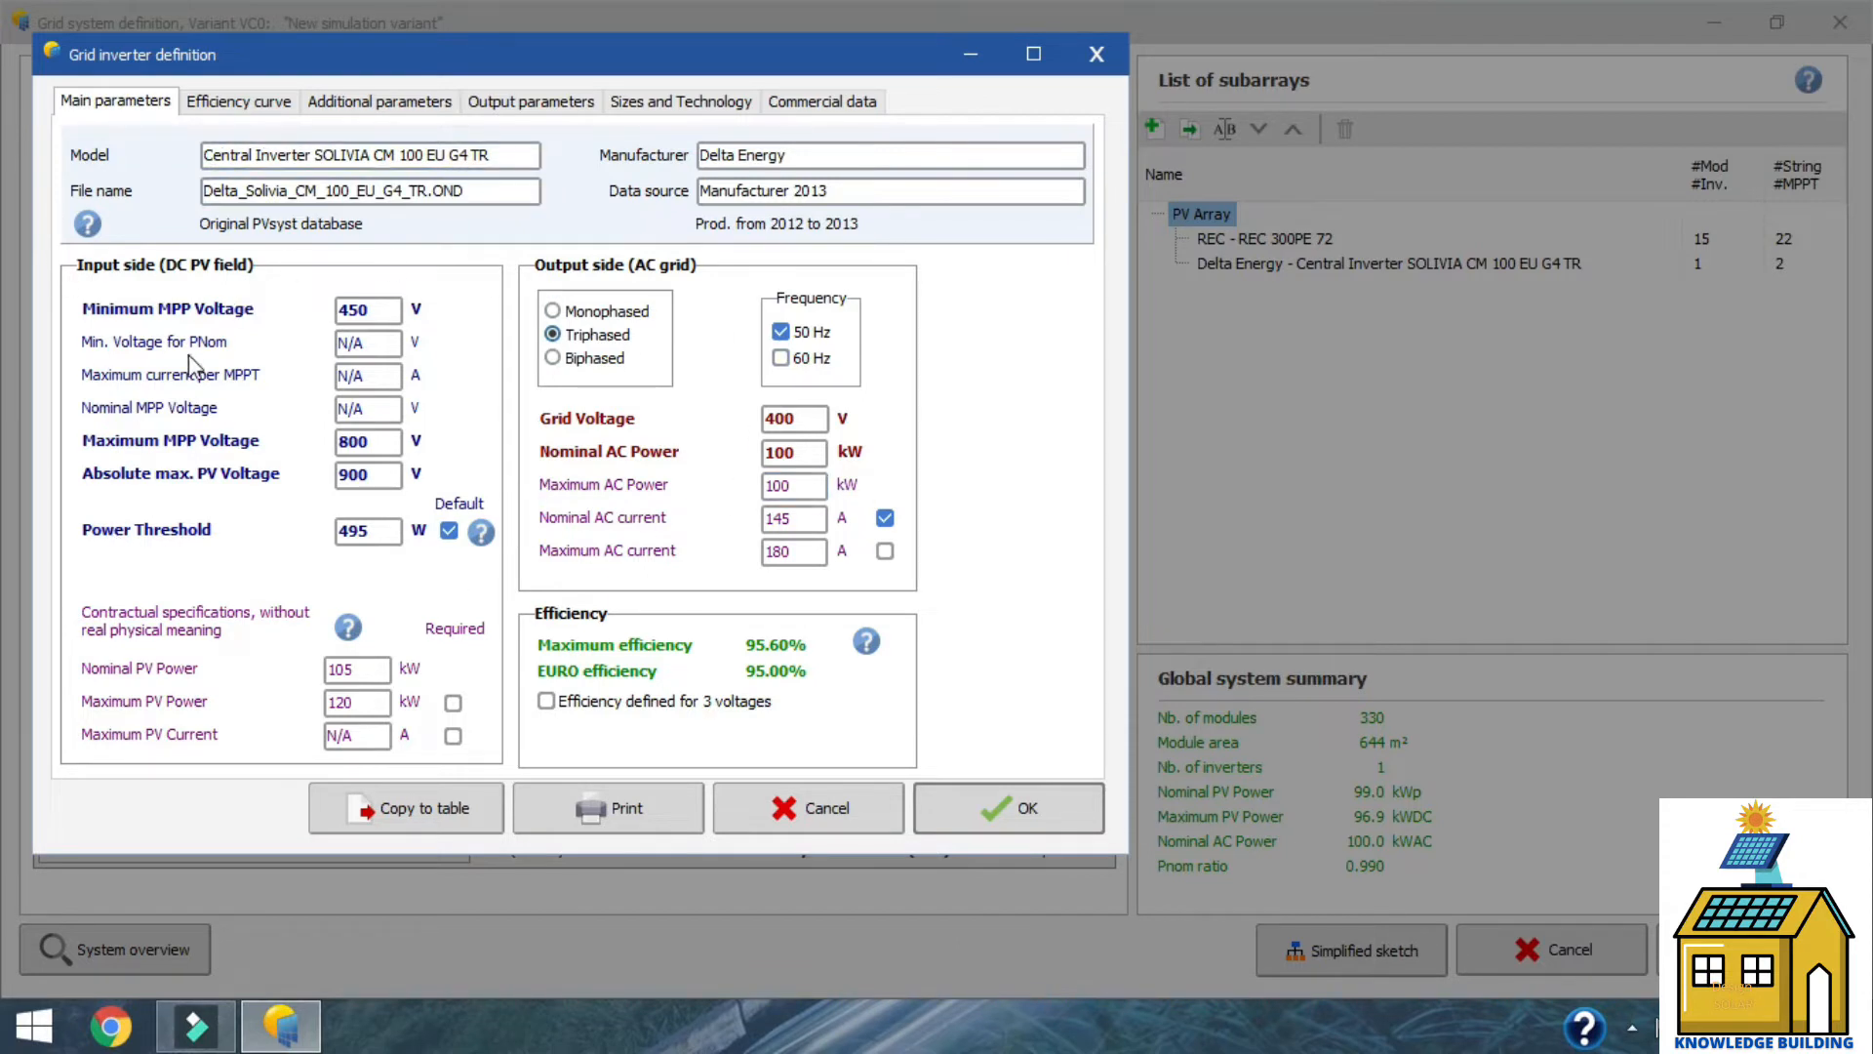
{"action": "left_click", "coordinate": [344, 340]}
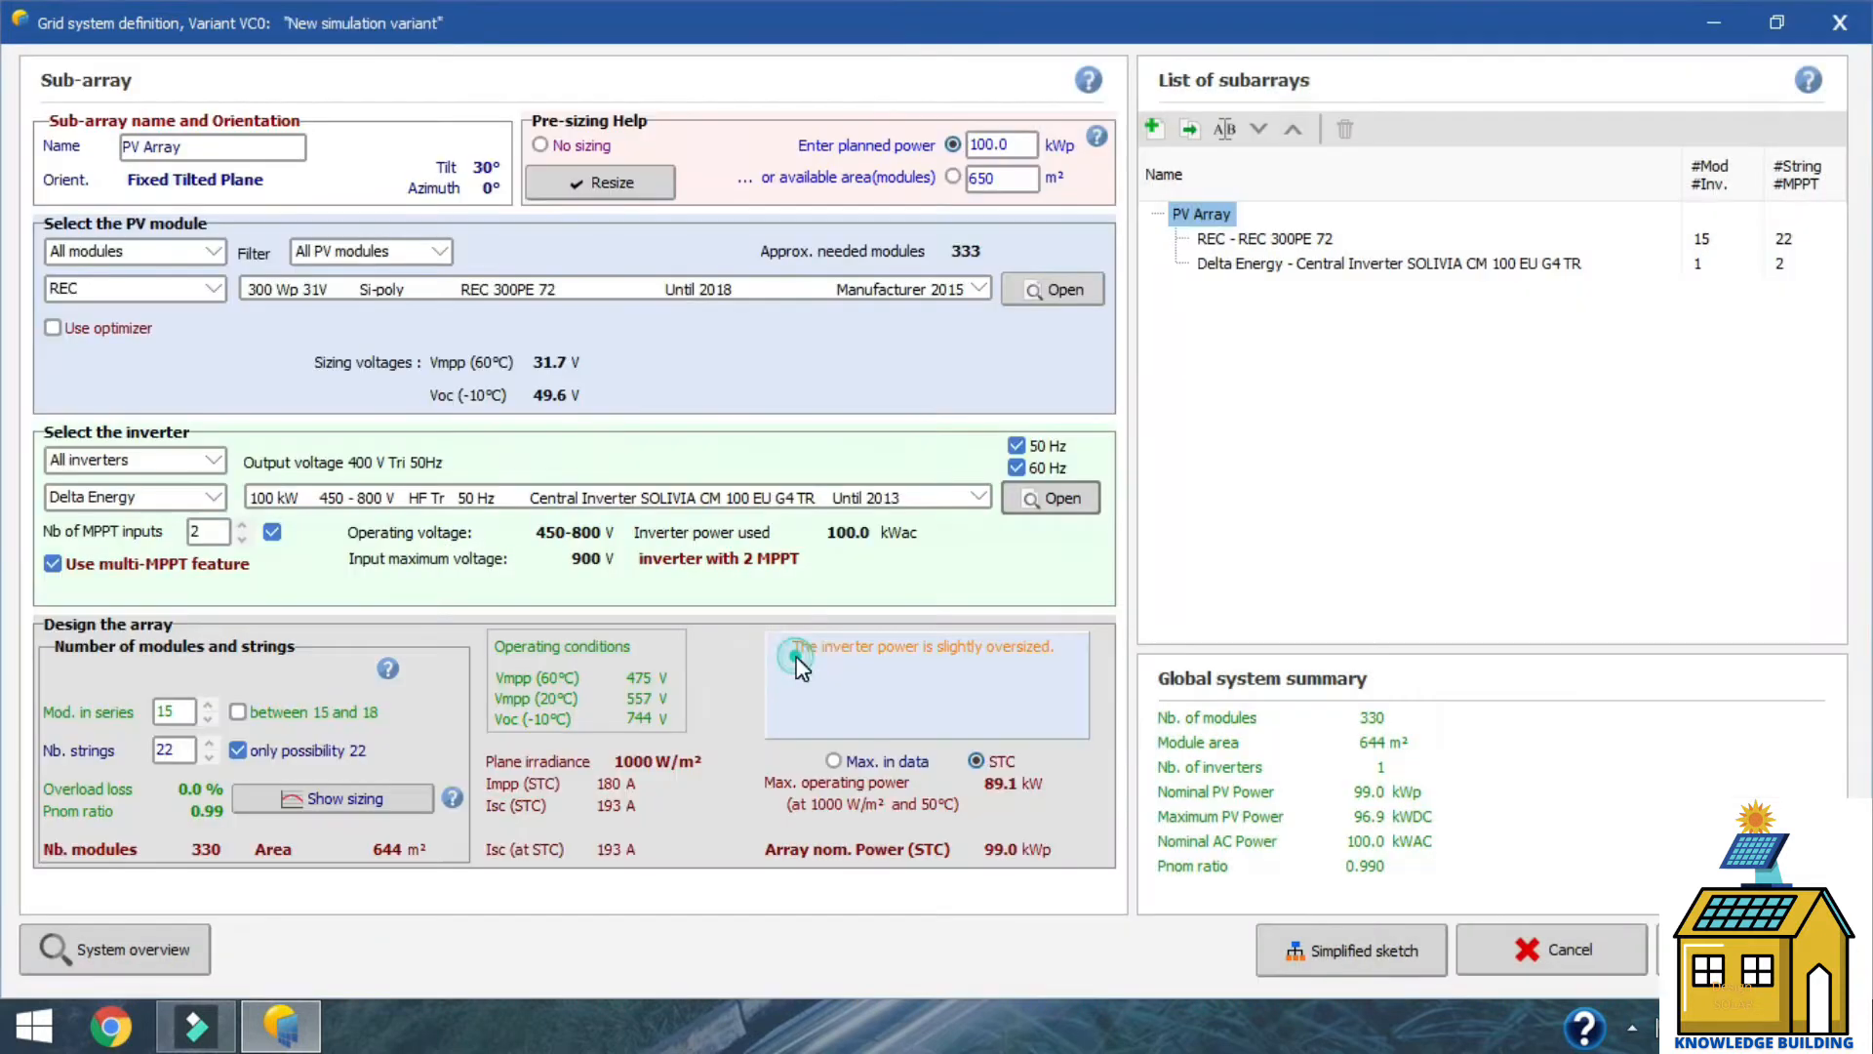
{"action": "left_click", "coordinate": [796, 656]}
Design the array with 17 modules in series and 20 strings
{"action": "left_click", "coordinate": [236, 712]}
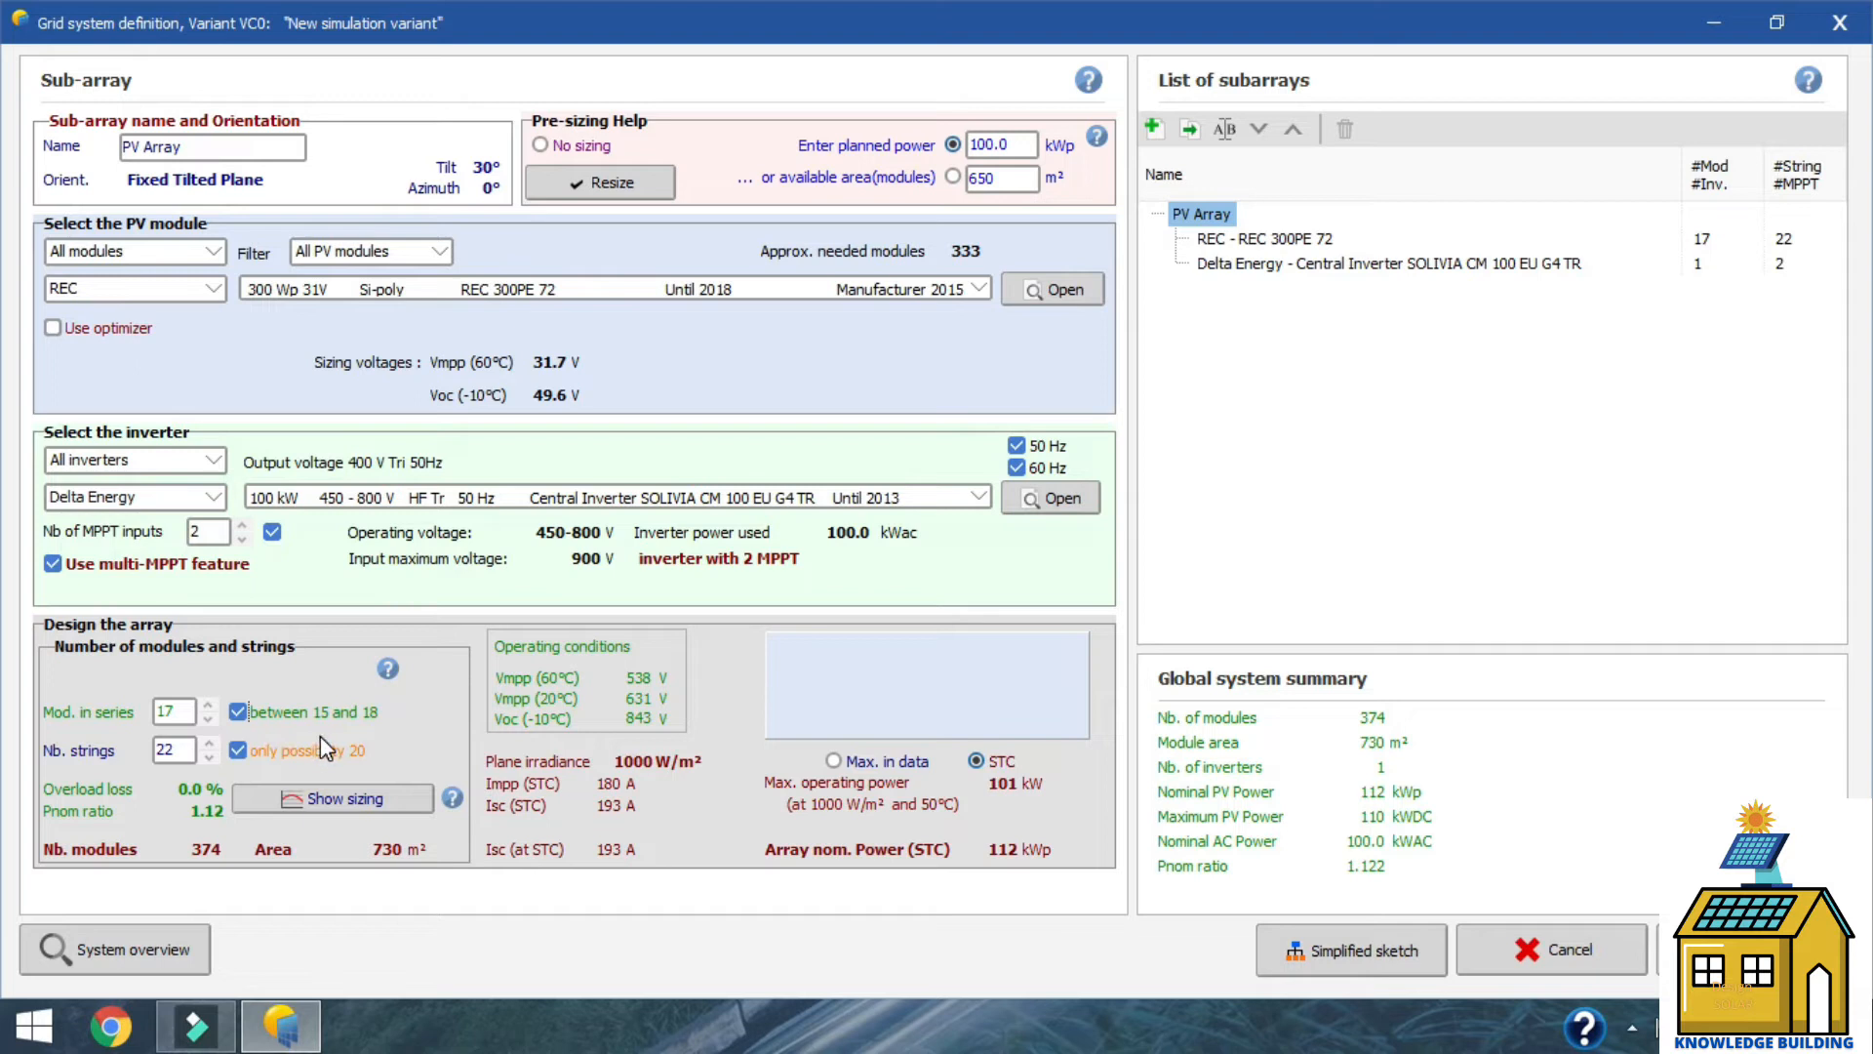
{"action": "left_click", "coordinate": [208, 743]}
{"action": "left_click", "coordinate": [209, 757]}
{"action": "left_click", "coordinate": [209, 757]}
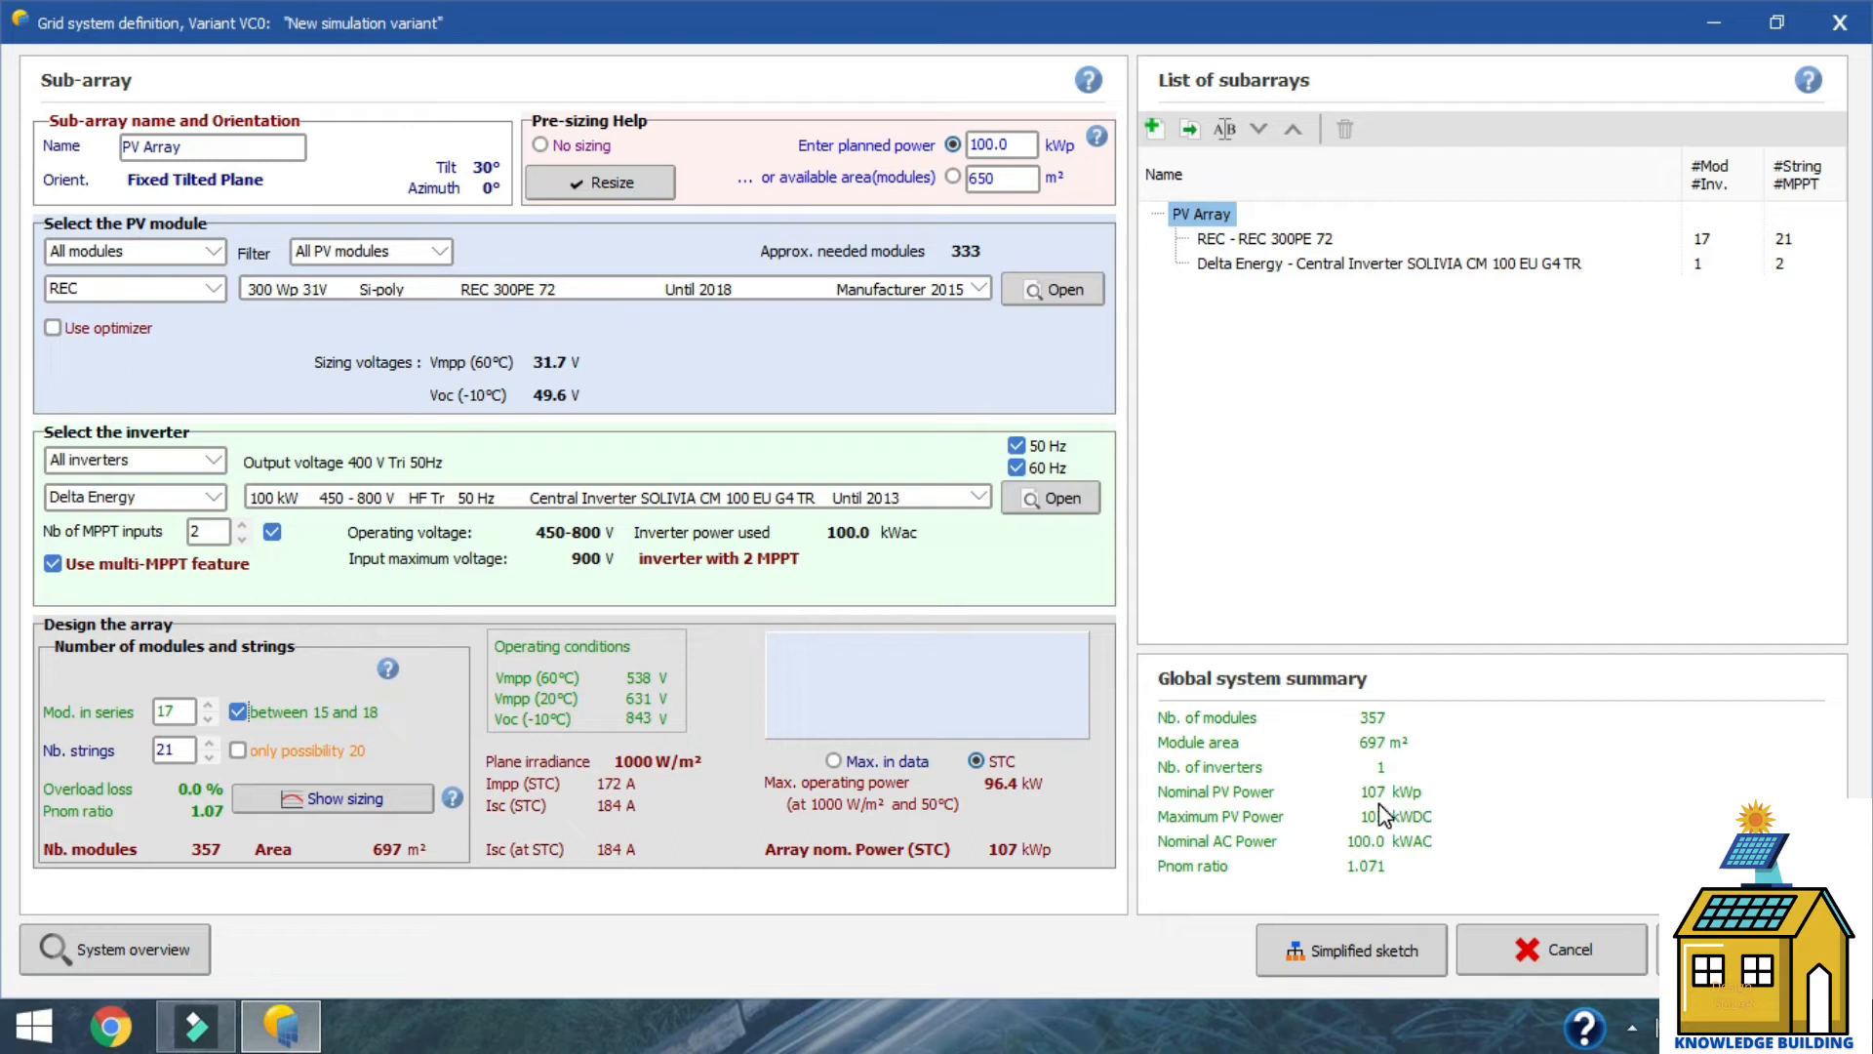
{"action": "left_click", "coordinate": [209, 757]}
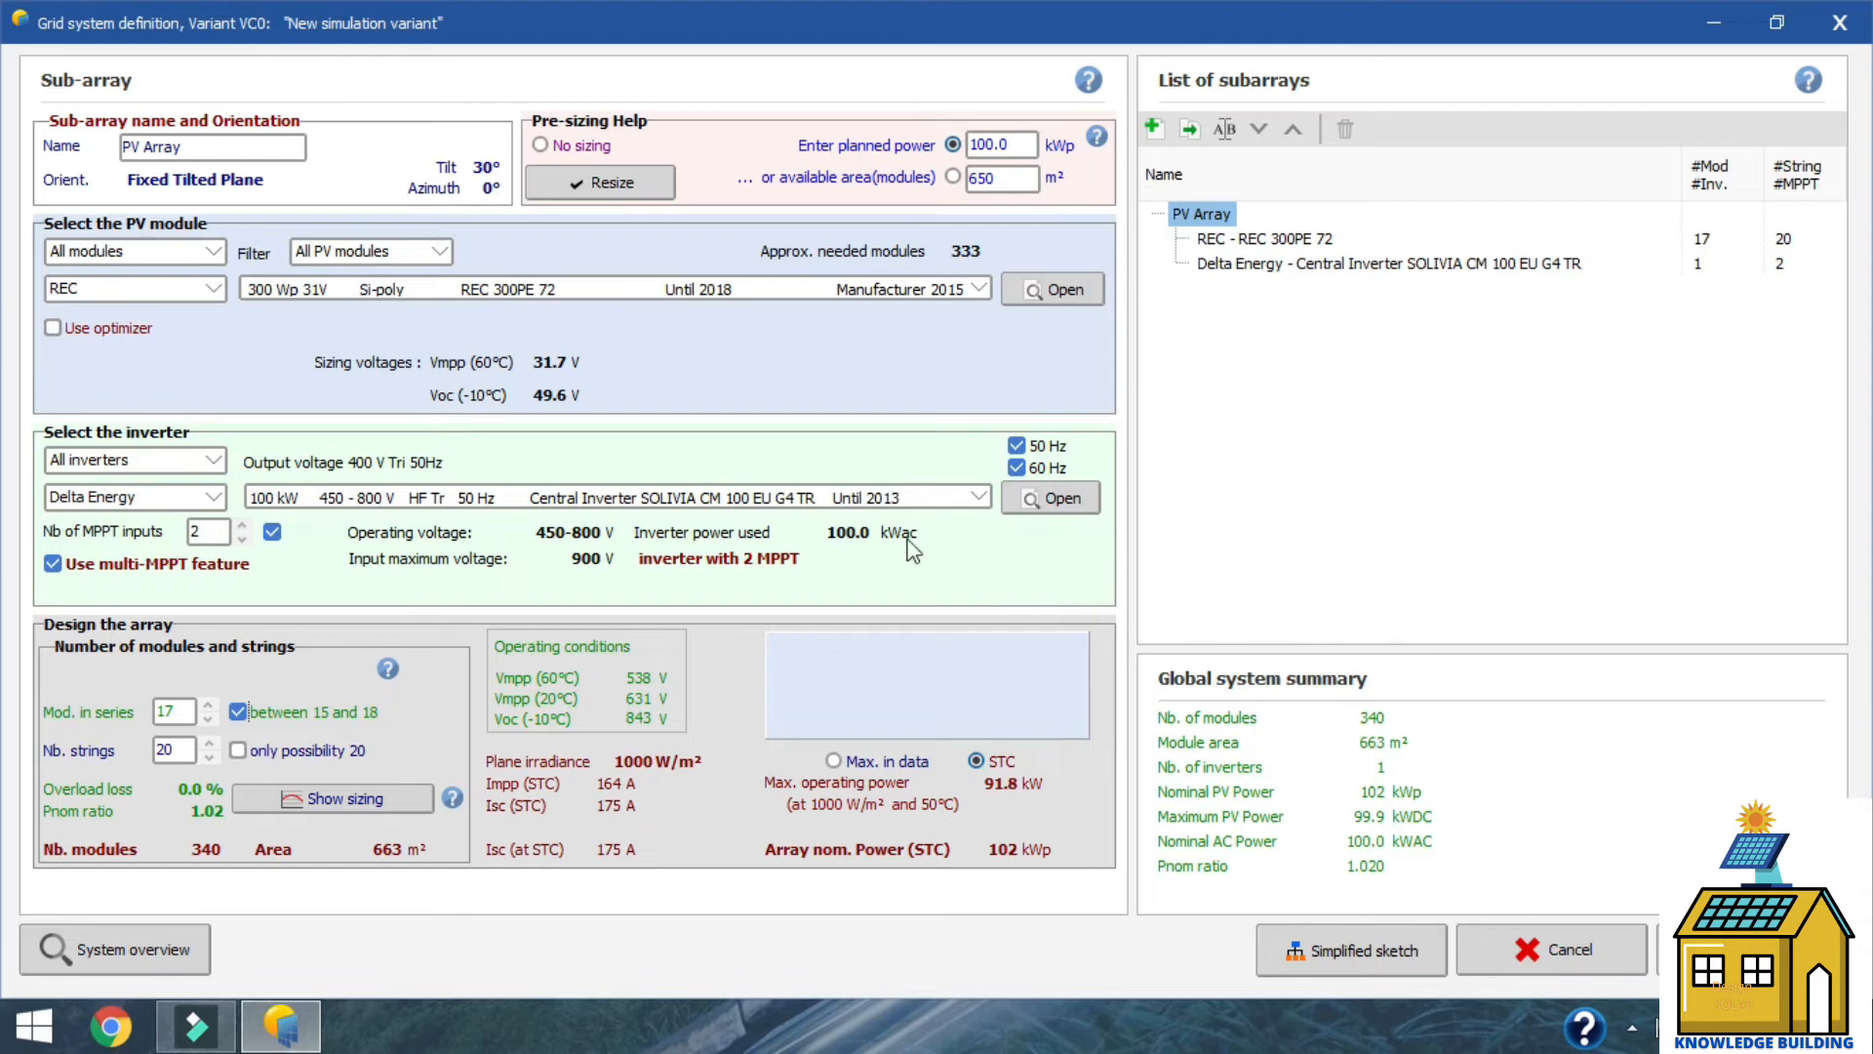
Try 16 modules in series, return to 17, and check the available REC module models
{"action": "left_click", "coordinate": [210, 721]}
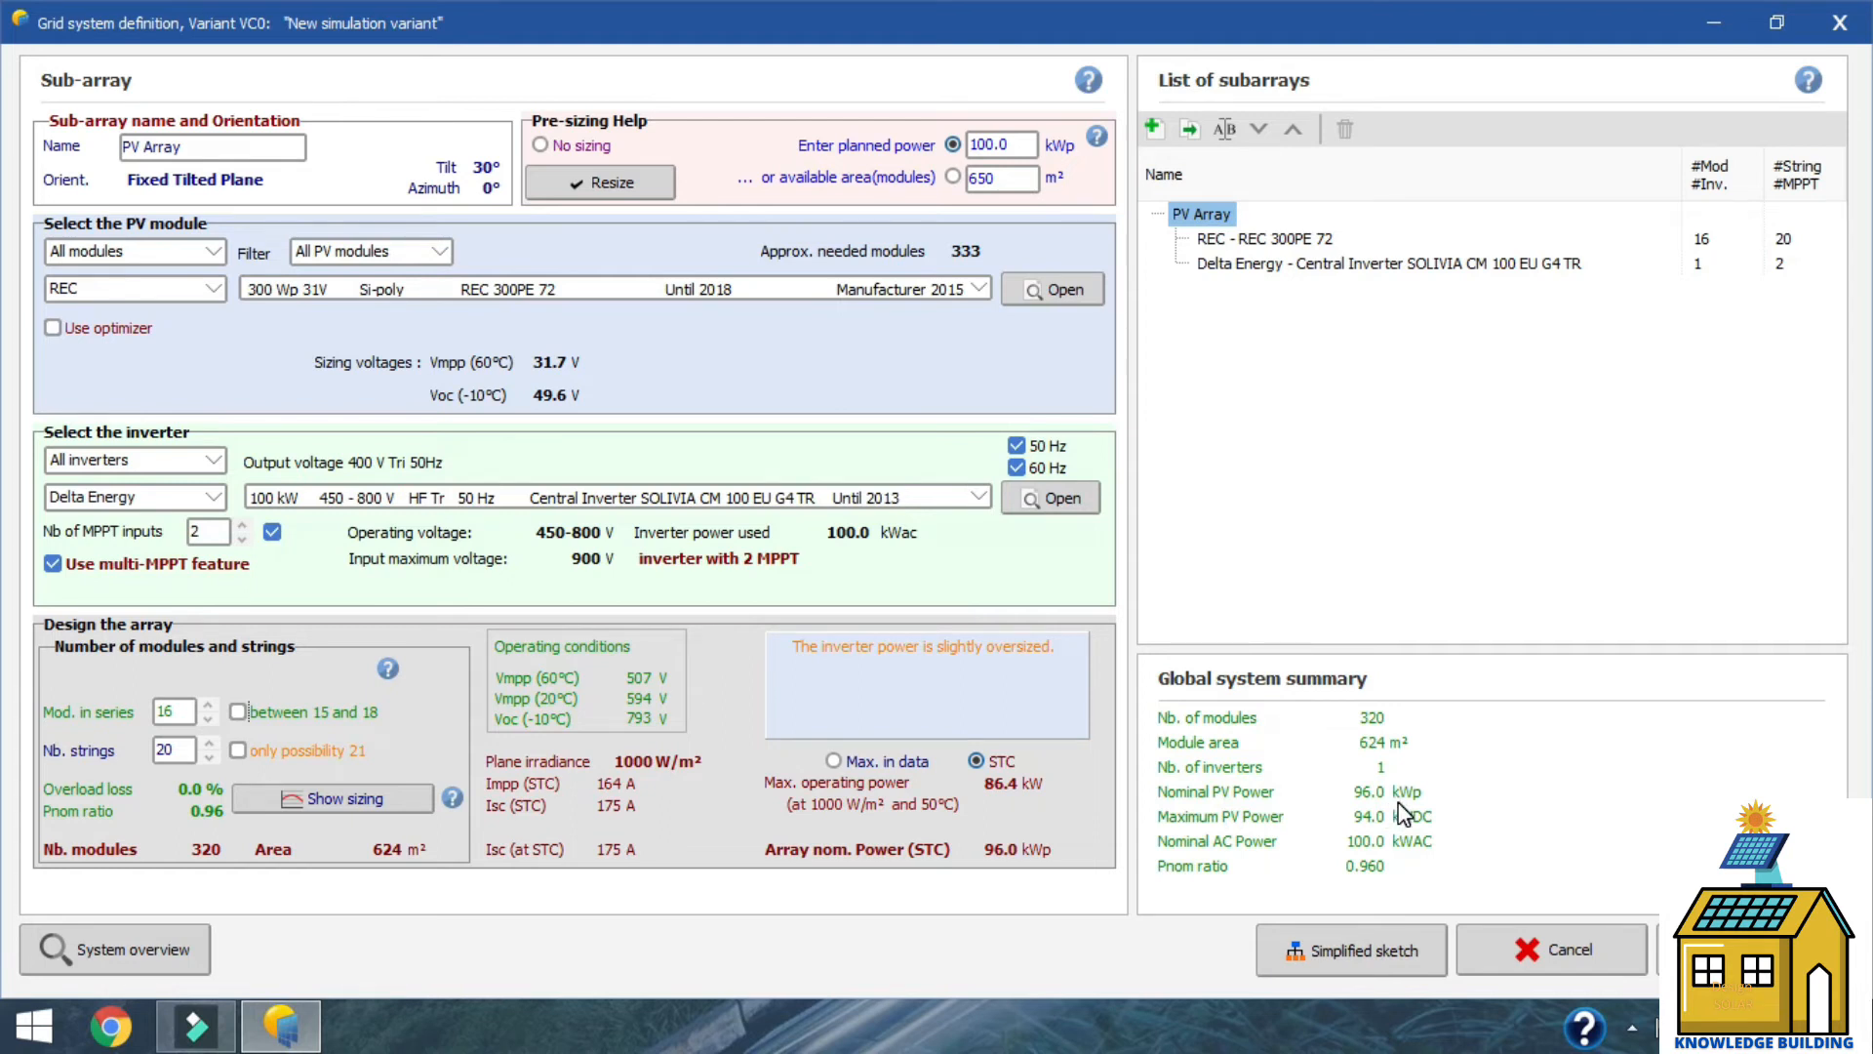
{"action": "left_click", "coordinate": [208, 703]}
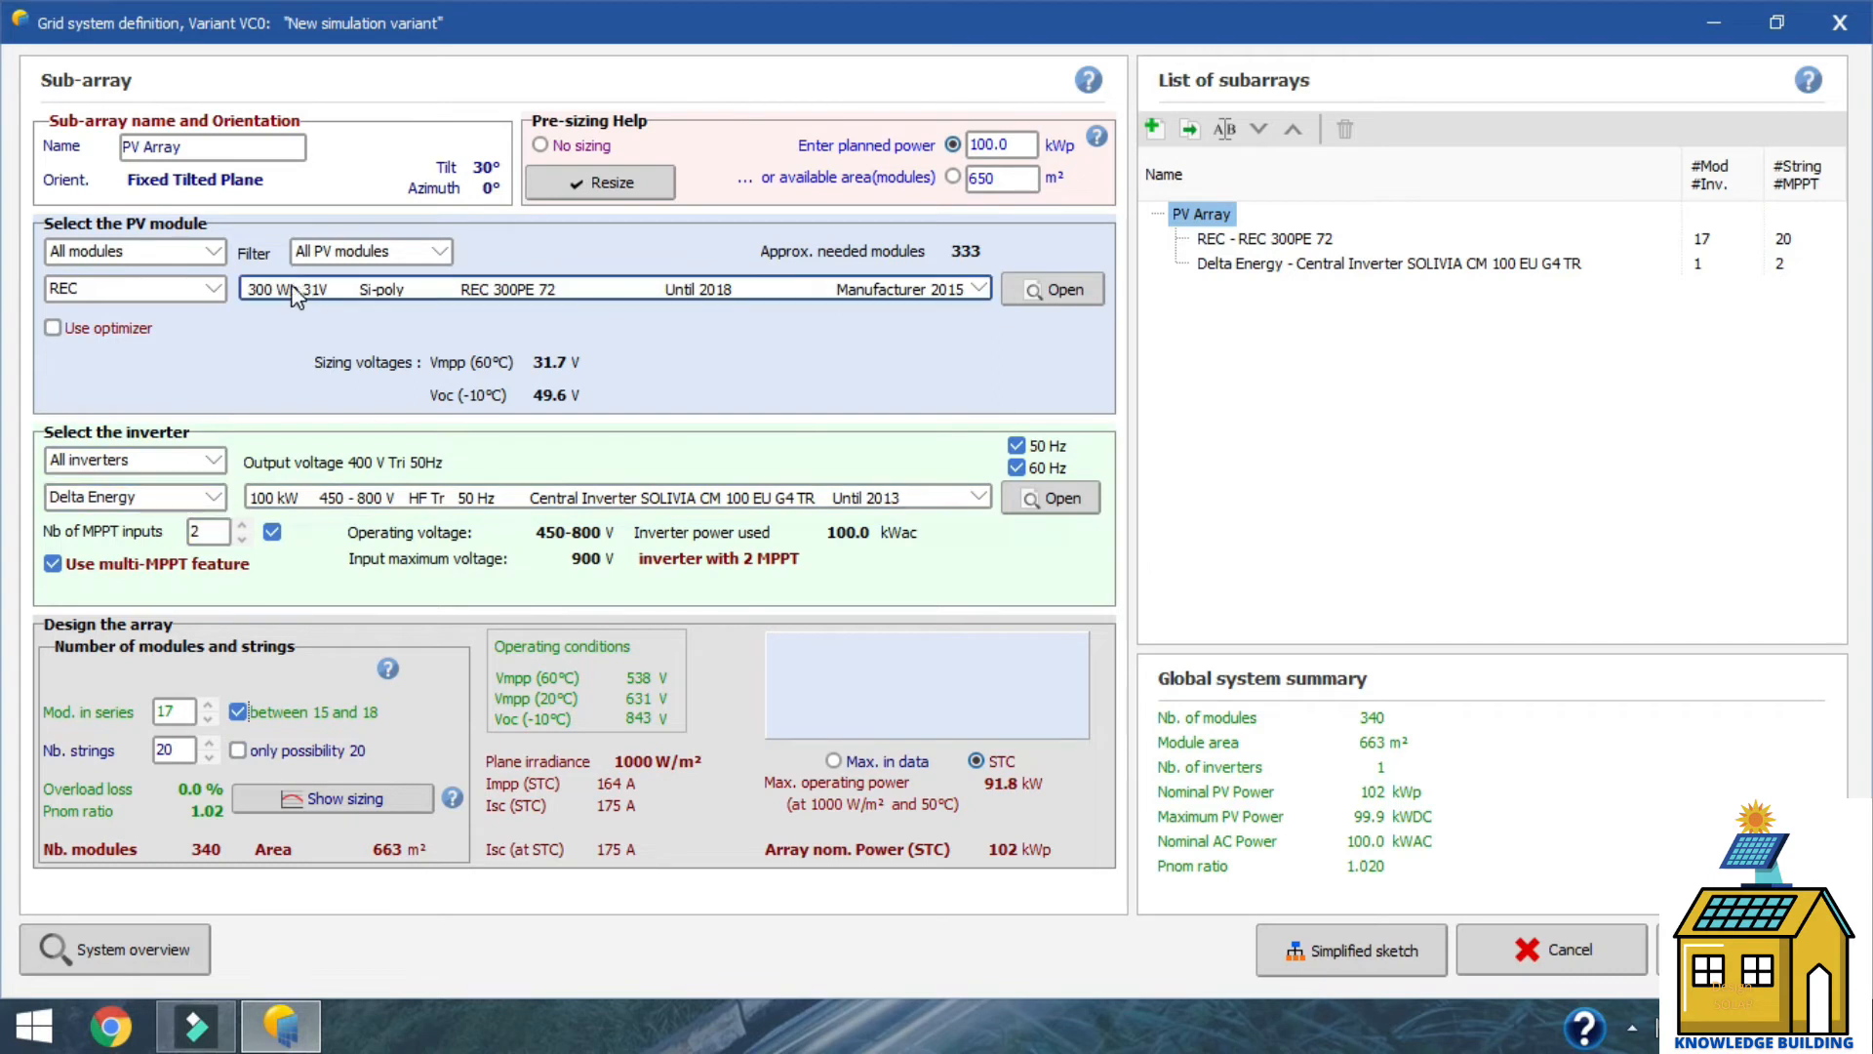
{"action": "left_click", "coordinate": [940, 284]}
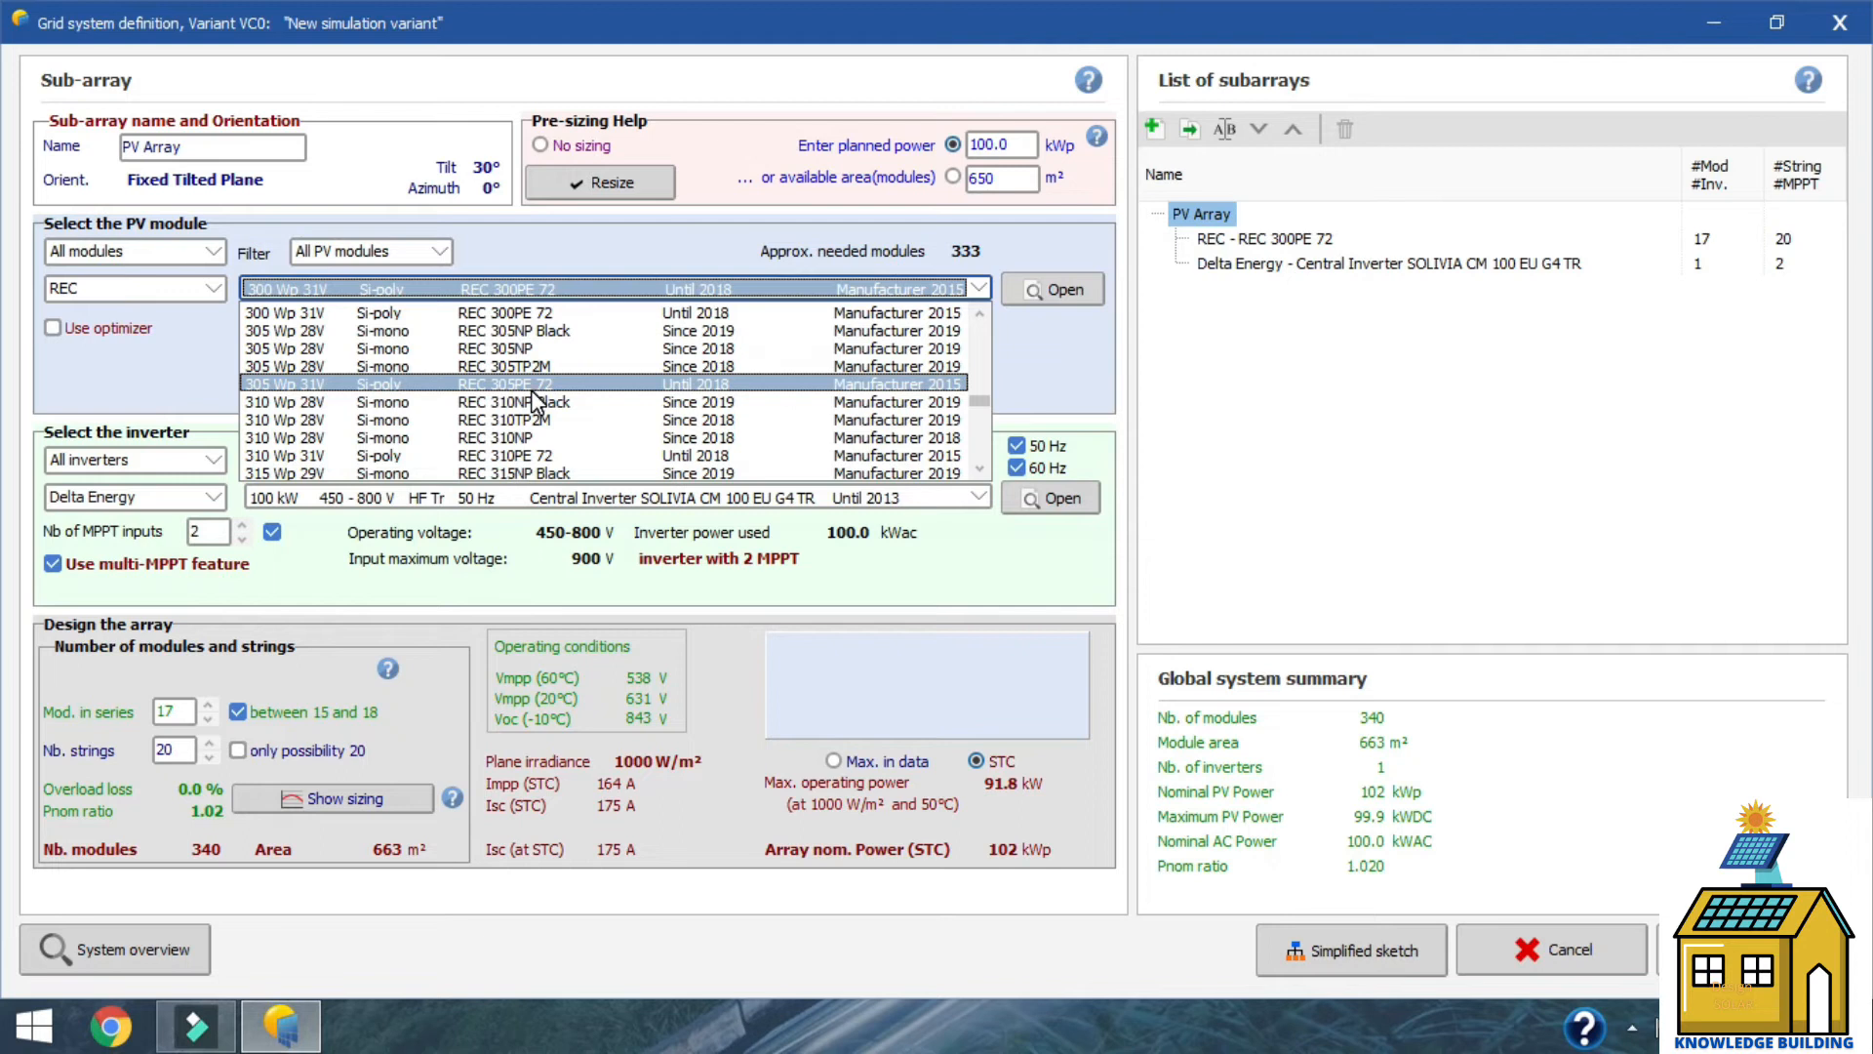
{"action": "left_click", "coordinate": [976, 290]}
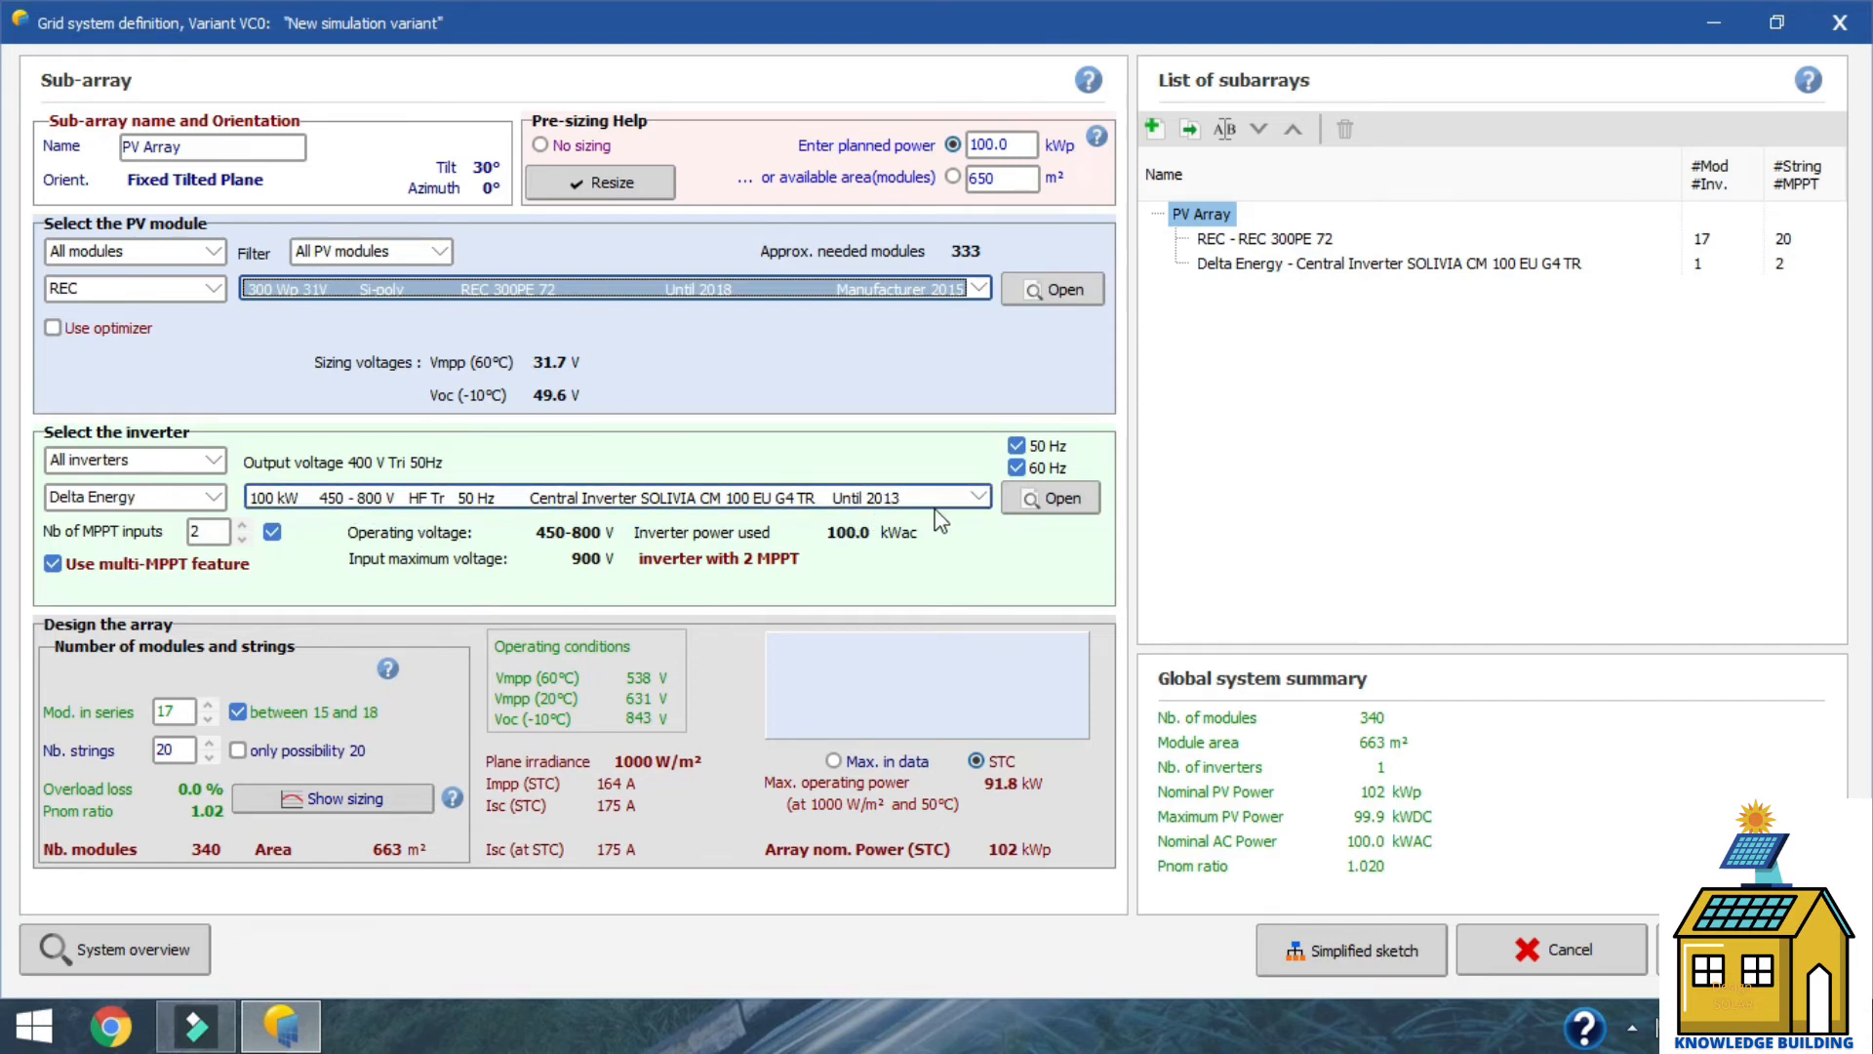
Switch the array's inverter to the 88.8 kW Central Inverter SOLIVIA CM 88 EU G3
{"action": "left_click", "coordinate": [977, 497]}
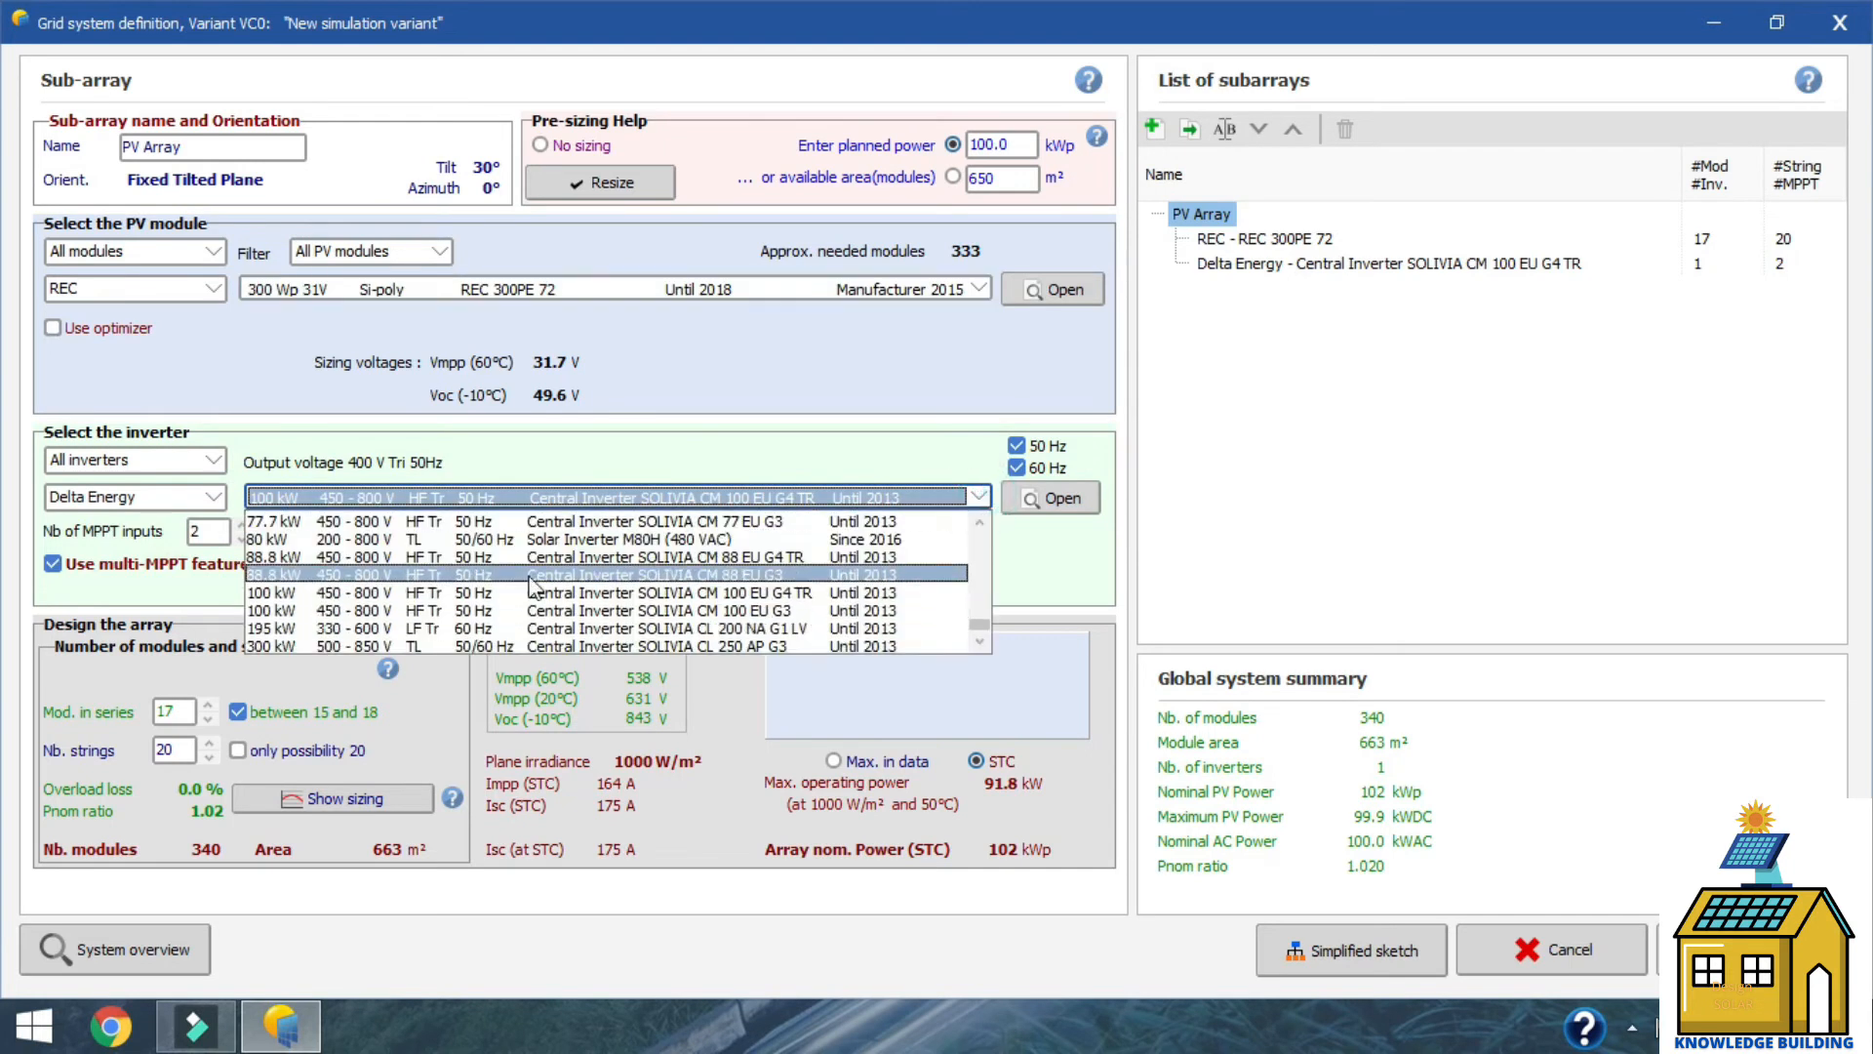
{"action": "left_click", "coordinate": [279, 577]}
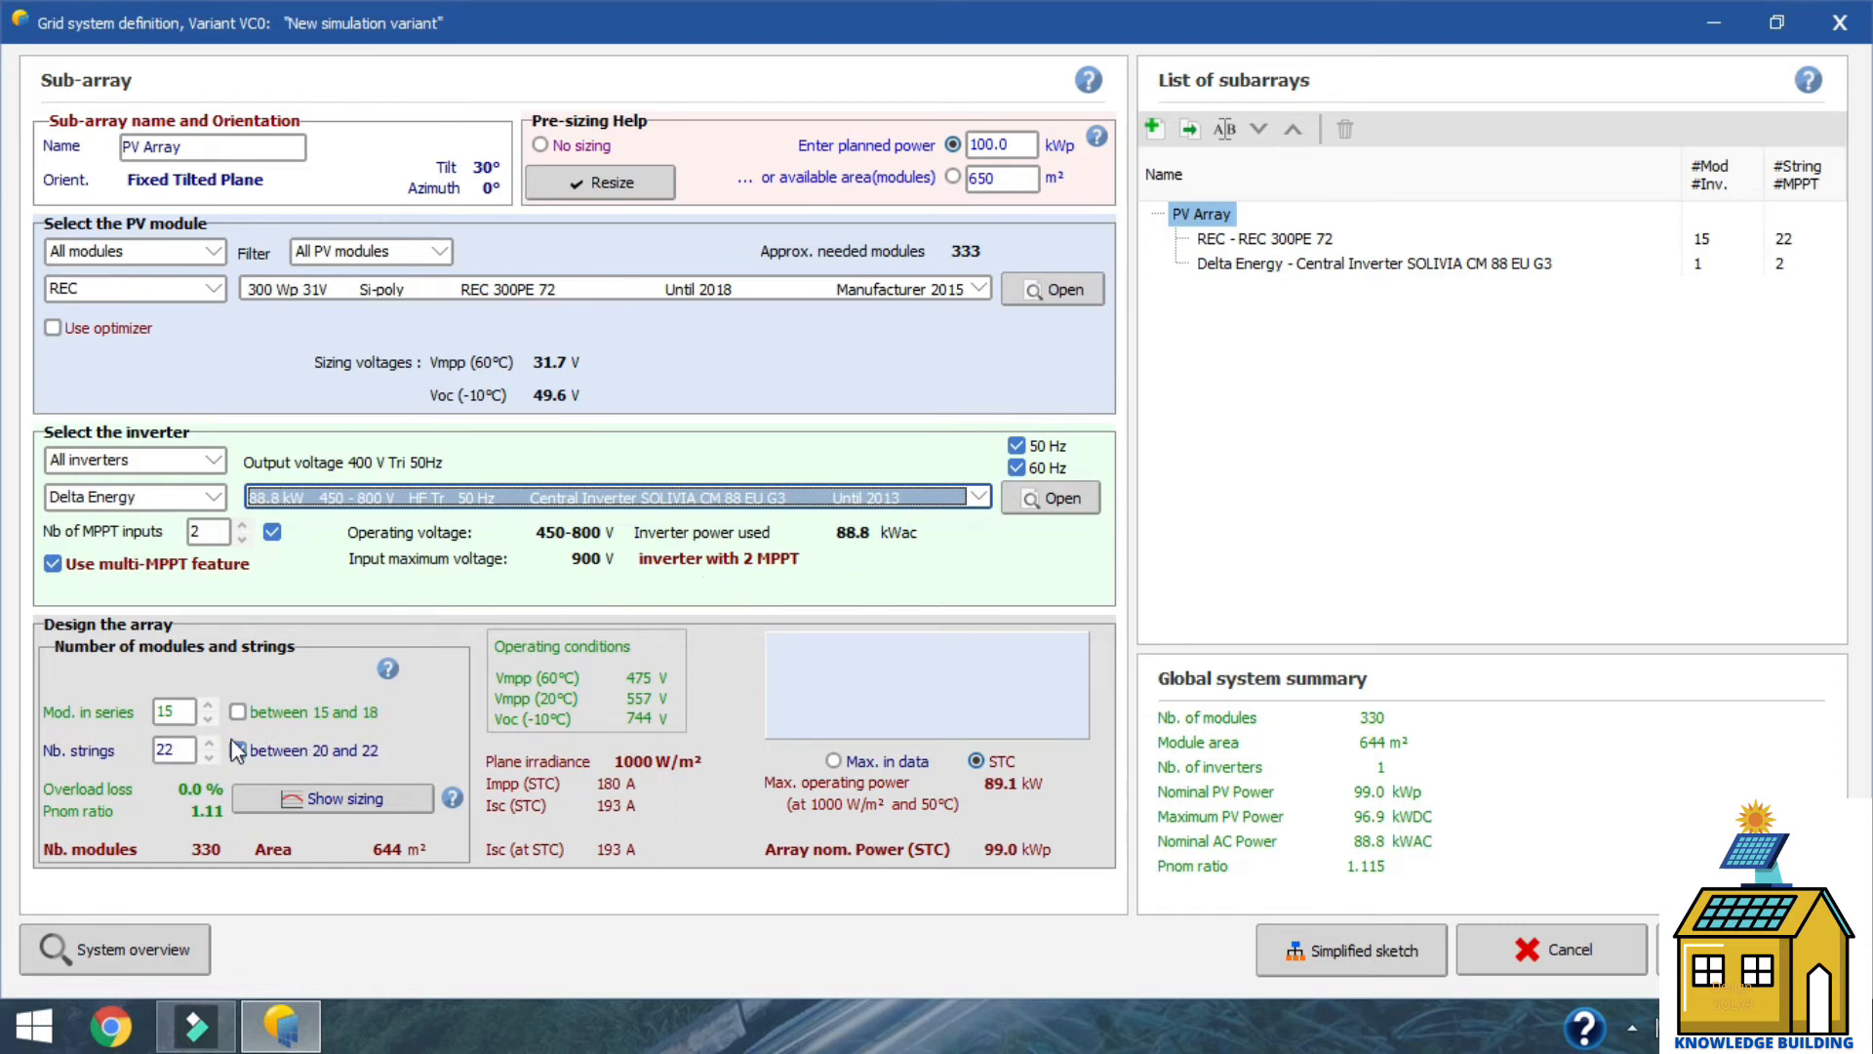
{"action": "left_click", "coordinate": [185, 751]}
Try 3 and 4 MPPT inputs for the 88.8 kW inverter, and return to 2
{"action": "left_click", "coordinate": [241, 527]}
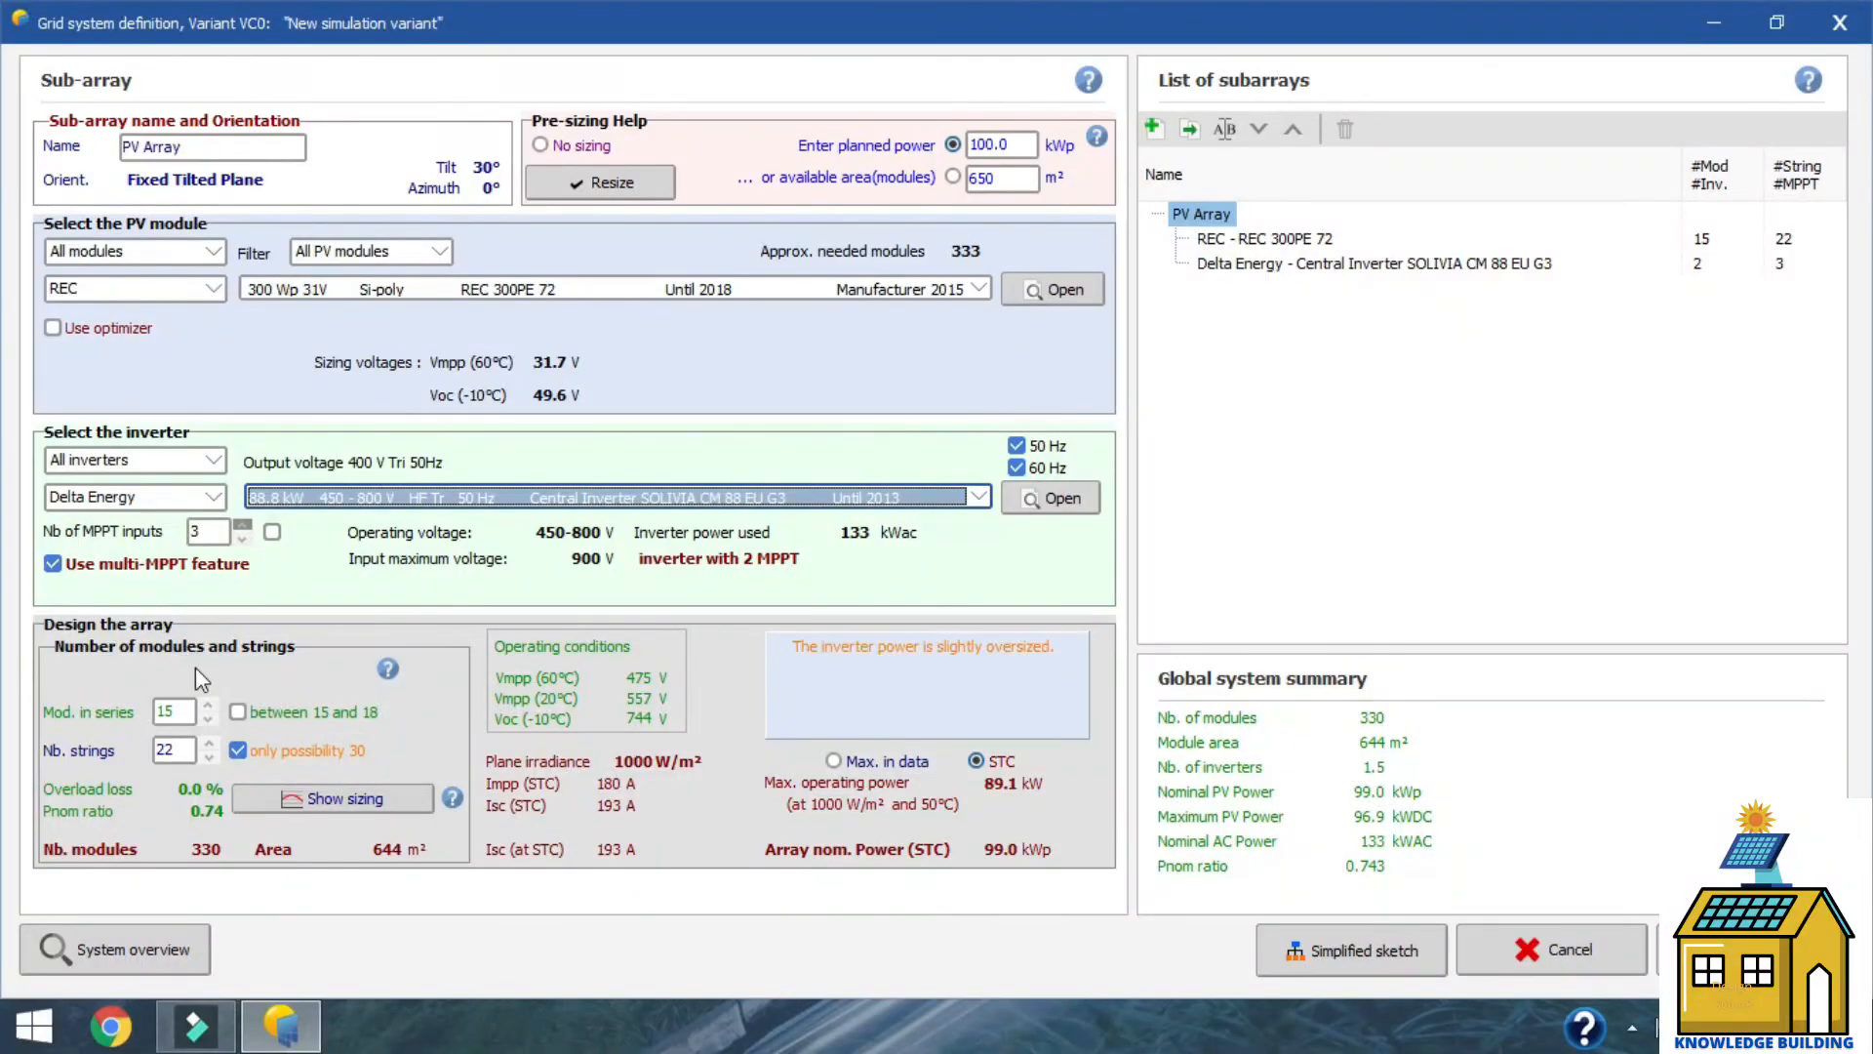
{"action": "left_click", "coordinate": [242, 525]}
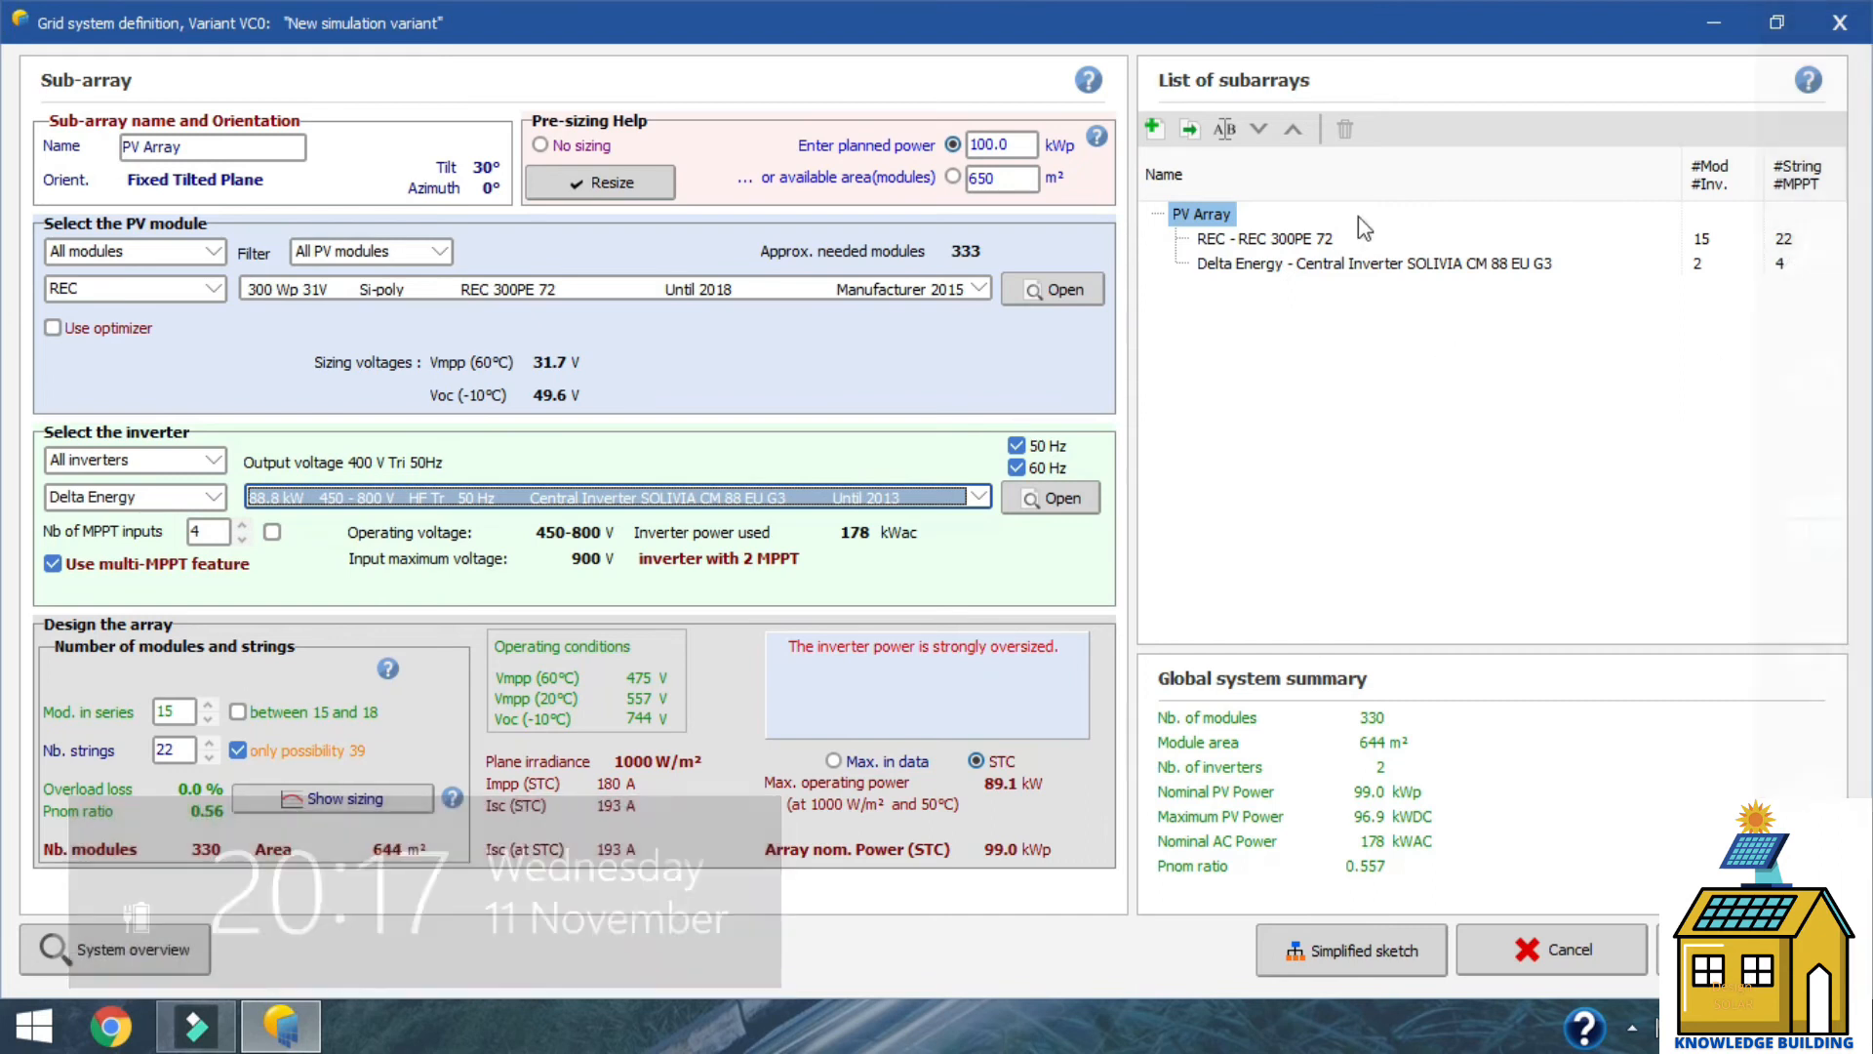
{"action": "left_click", "coordinate": [241, 539]}
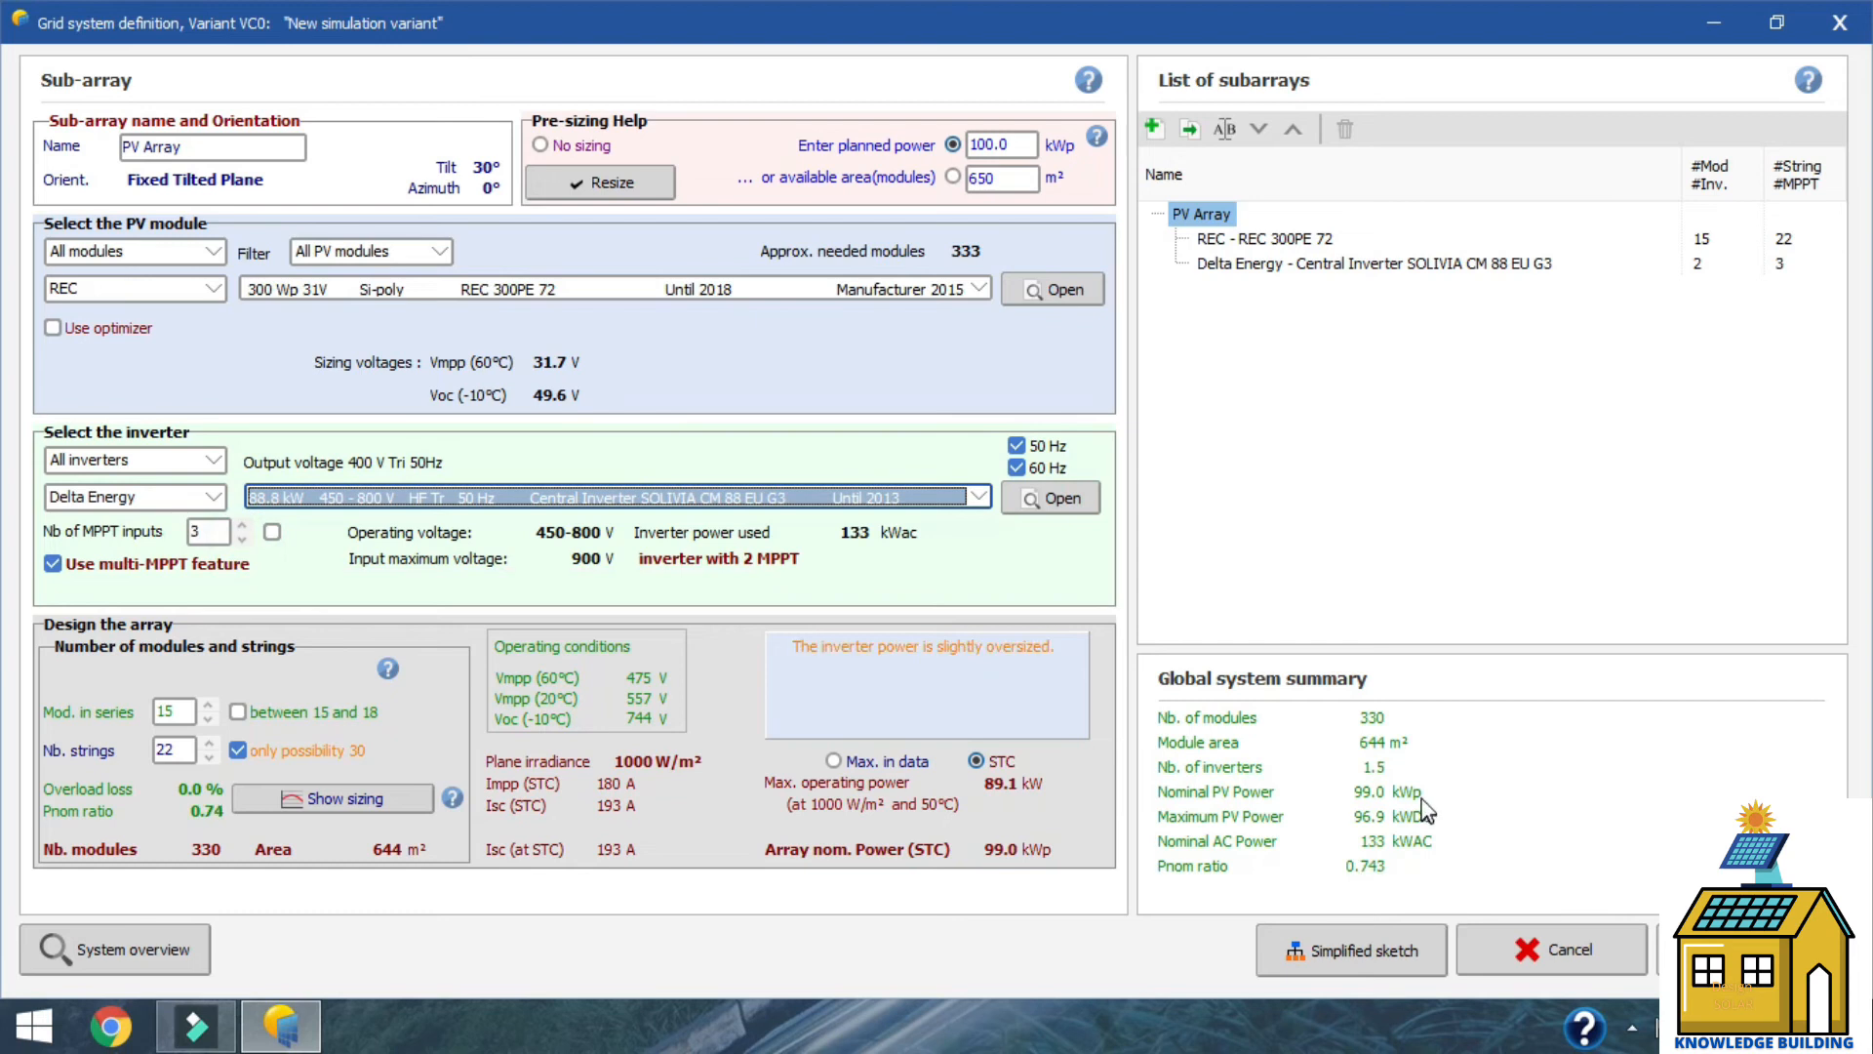
{"action": "left_click", "coordinate": [242, 539]}
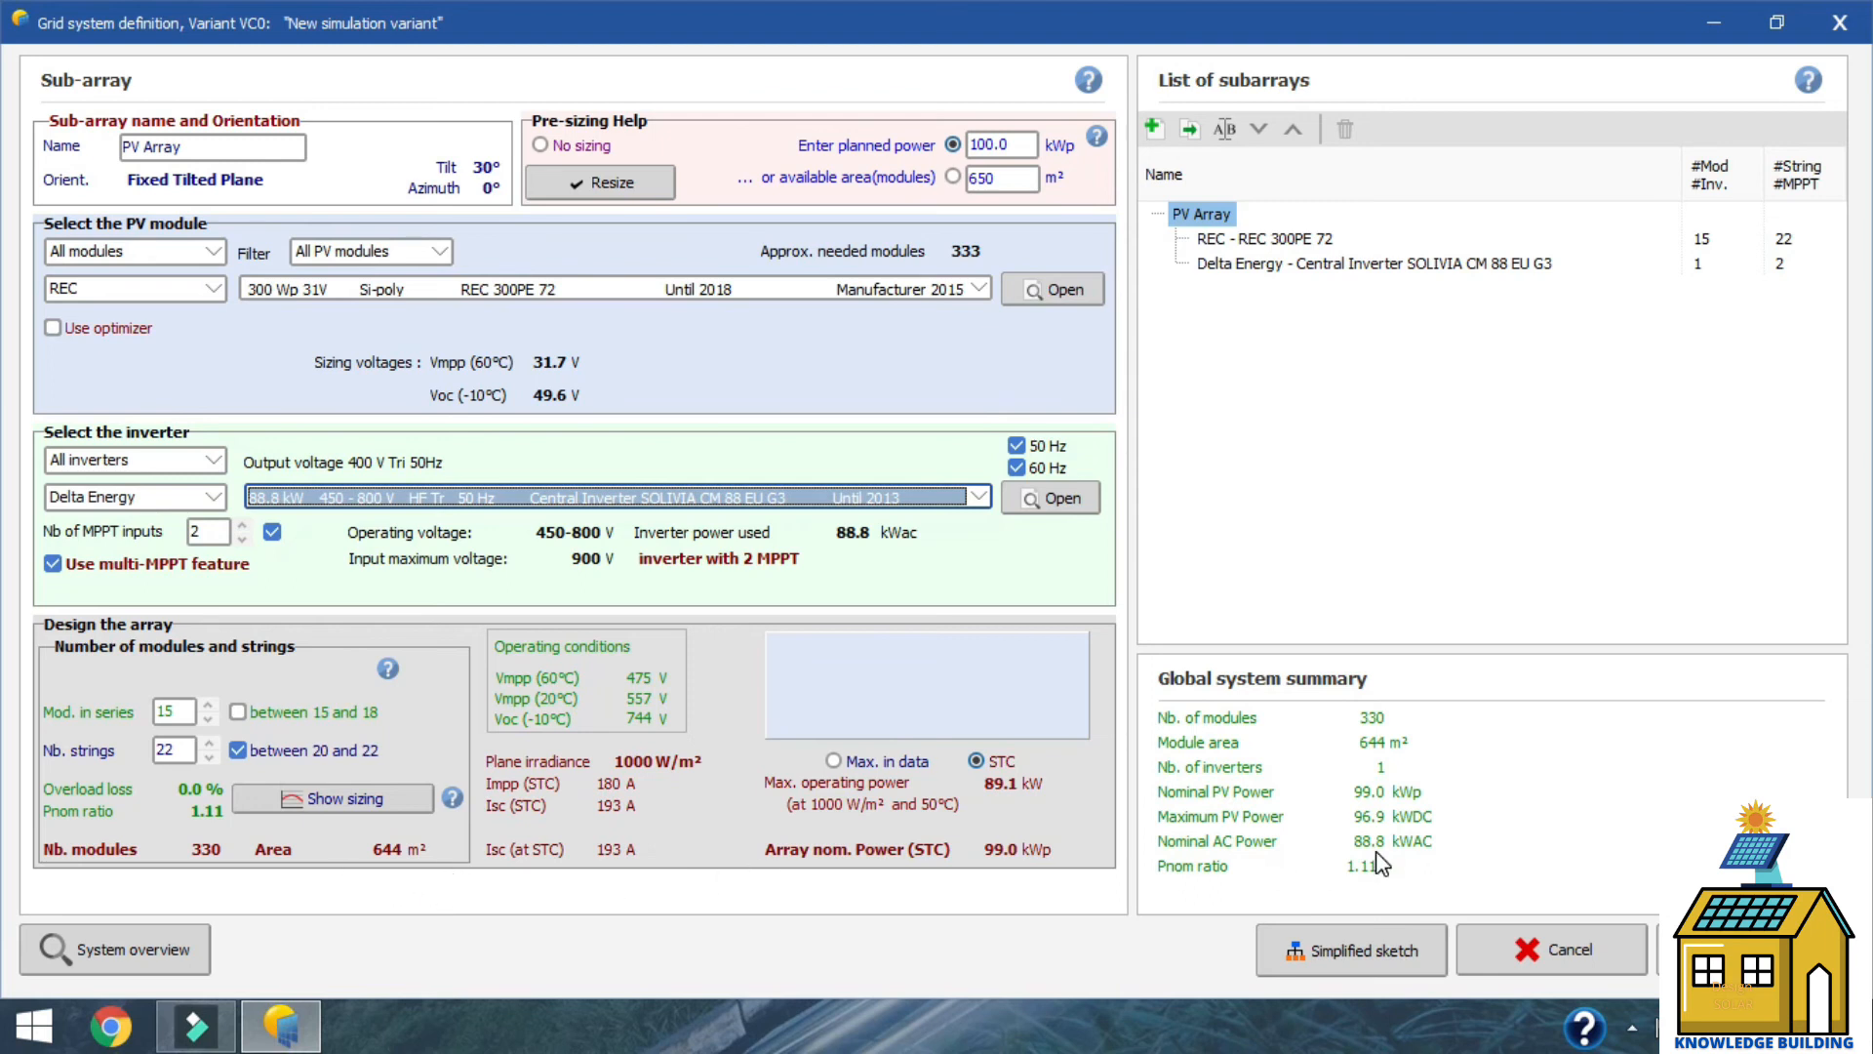
Change the array's inverter back to the 100 kW Central Inverter SOLIVIA CM 100 EU G4 TR
{"action": "left_click", "coordinate": [976, 497]}
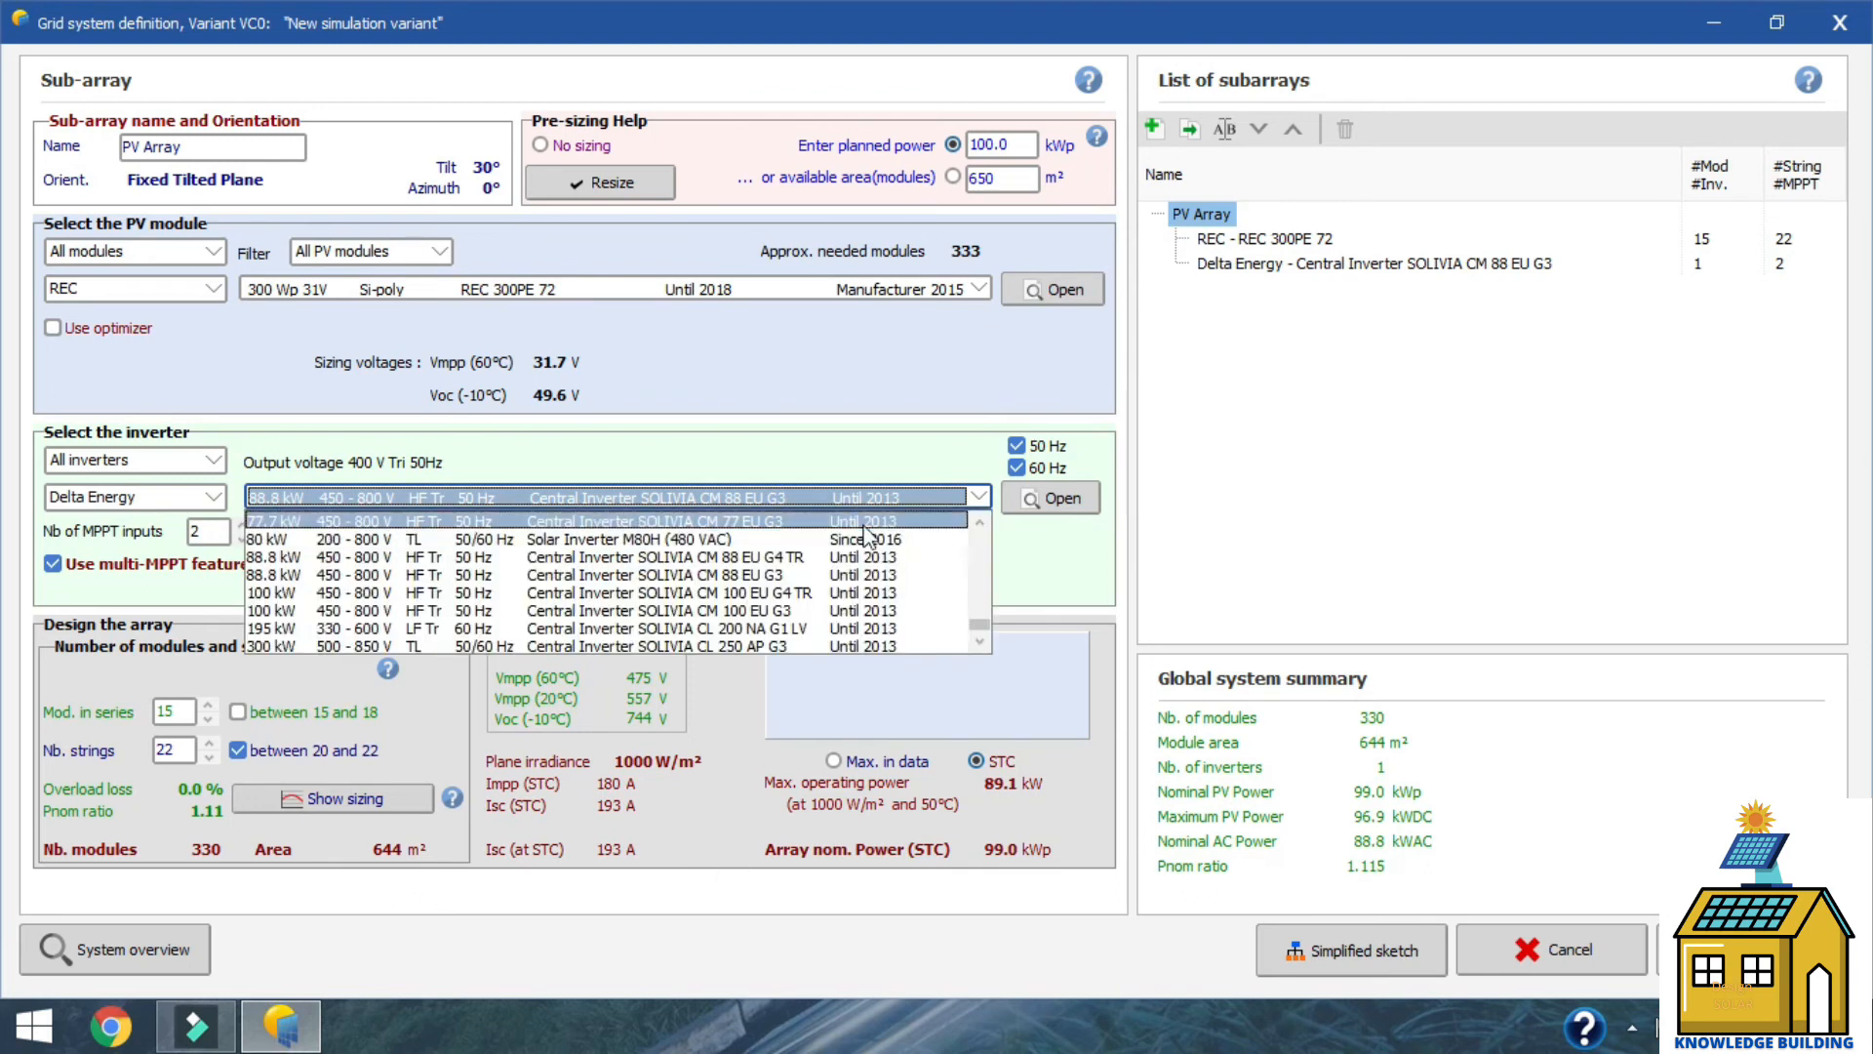
{"action": "left_click", "coordinate": [979, 499]}
{"action": "left_click", "coordinate": [977, 498]}
{"action": "left_click", "coordinate": [977, 498]}
{"action": "left_click", "coordinate": [976, 499]}
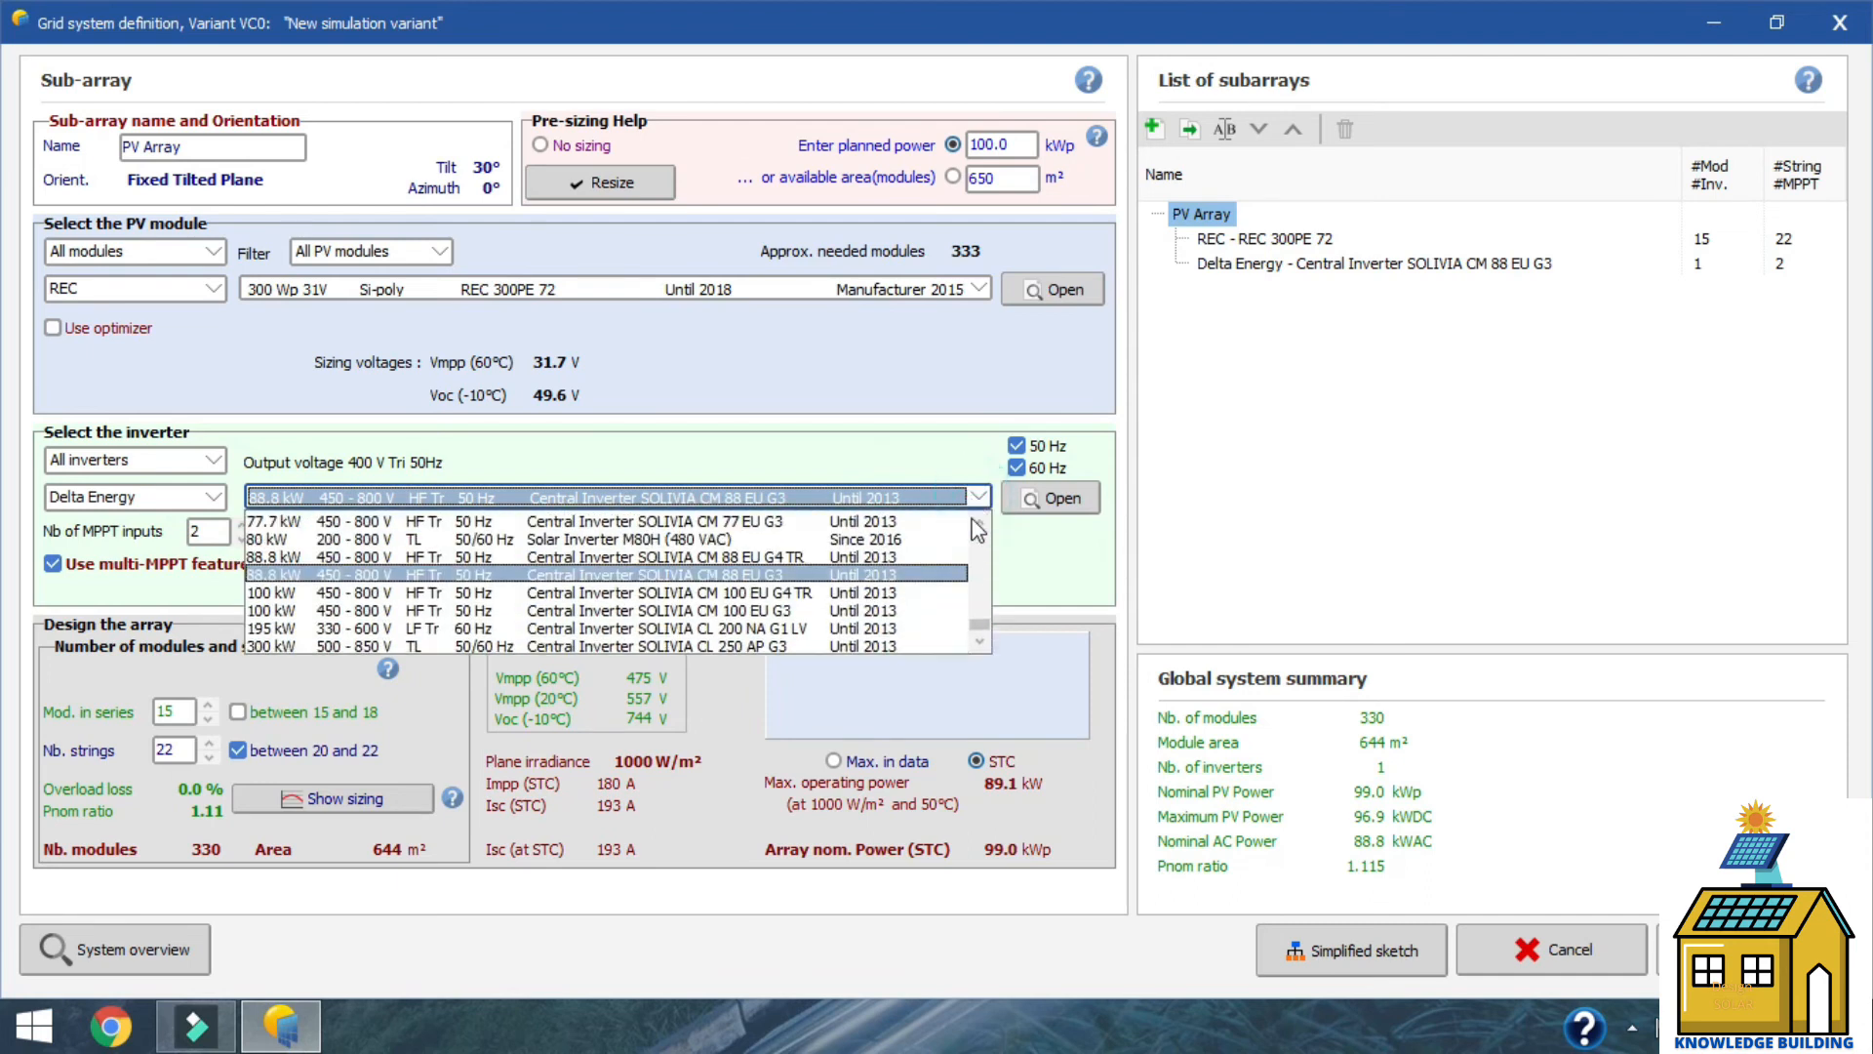
{"action": "left_click", "coordinate": [605, 588]}
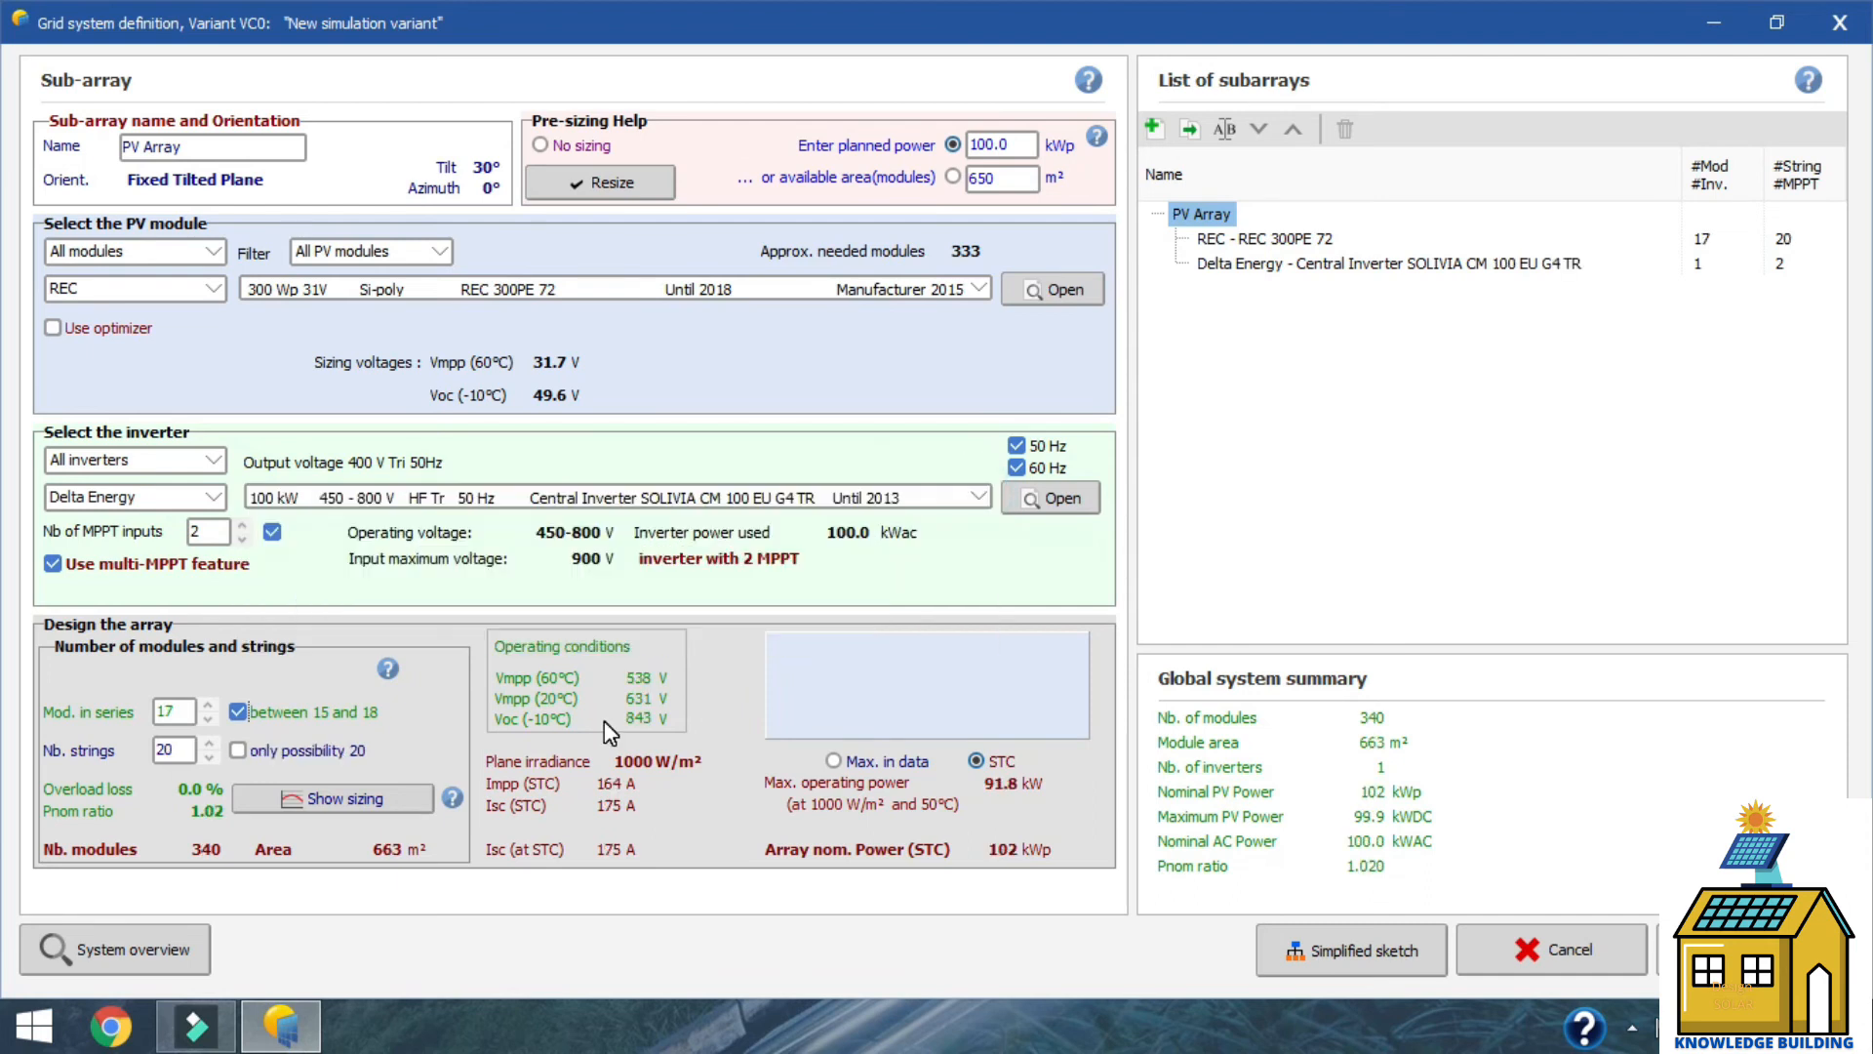